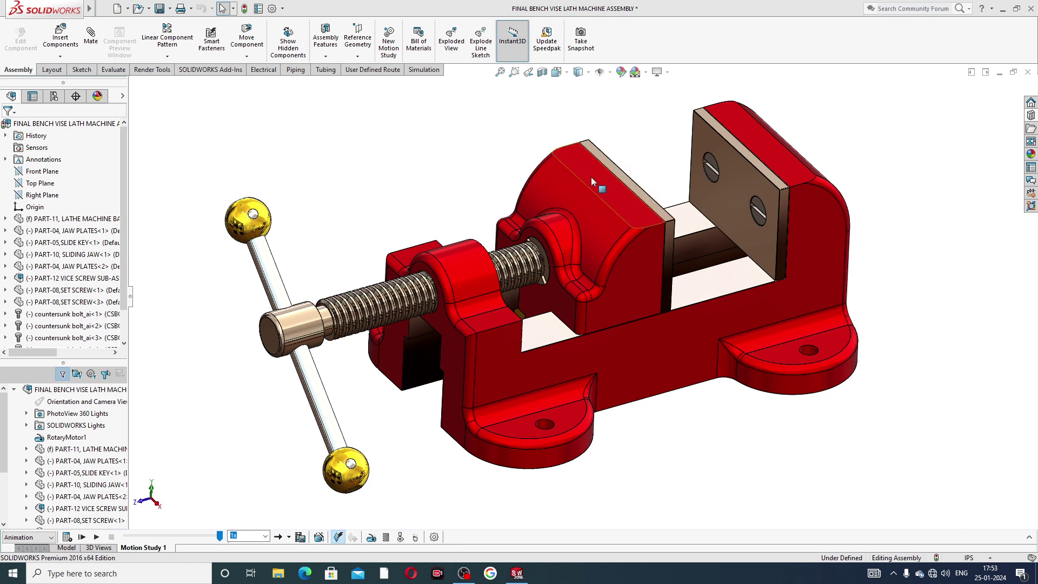
Slide the movable jaw slightly along the base toward the fixed jaw to test its travel
{"action": "left_click", "coordinate": [589, 205]}
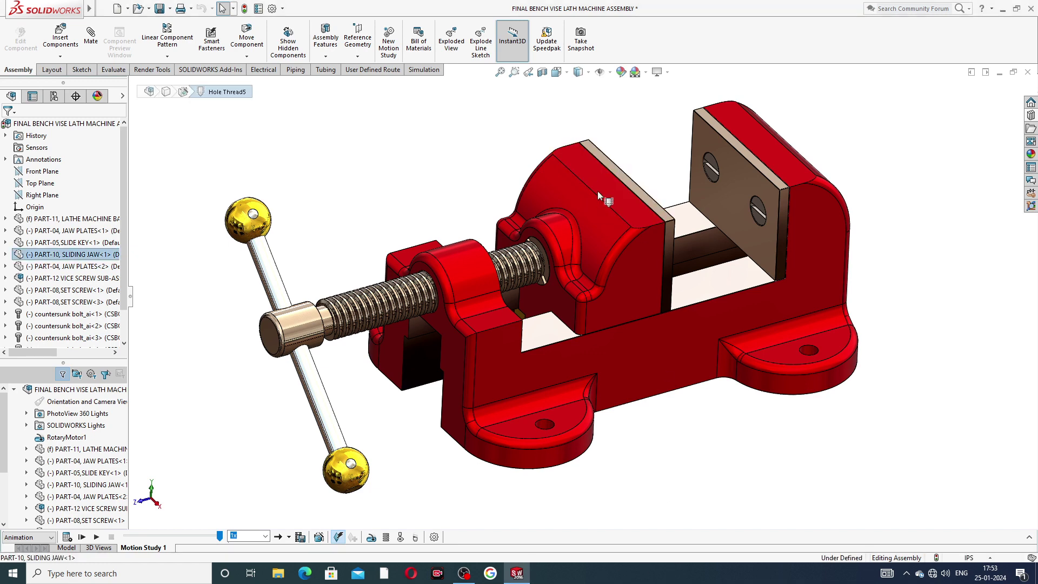
{"action": "mouse_move", "coordinate": [600, 180]}
{"action": "left_mouse_down"}
{"action": "mouse_move", "coordinate": [618, 180]}
{"action": "mouse_move", "coordinate": [594, 200]}
{"action": "mouse_move", "coordinate": [610, 189]}
{"action": "left_mouse_up"}
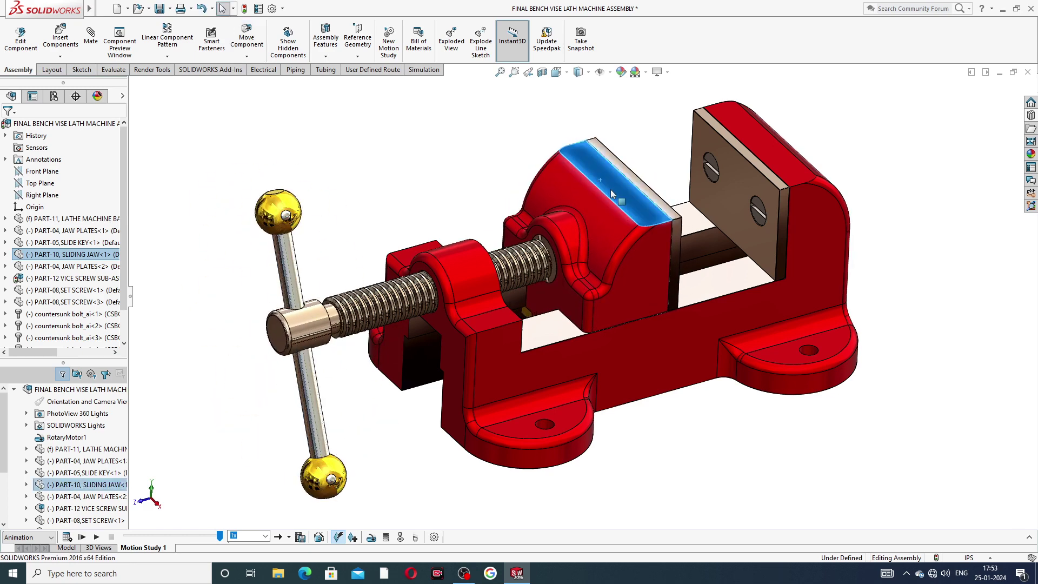
{"action": "left_click", "coordinate": [477, 183]}
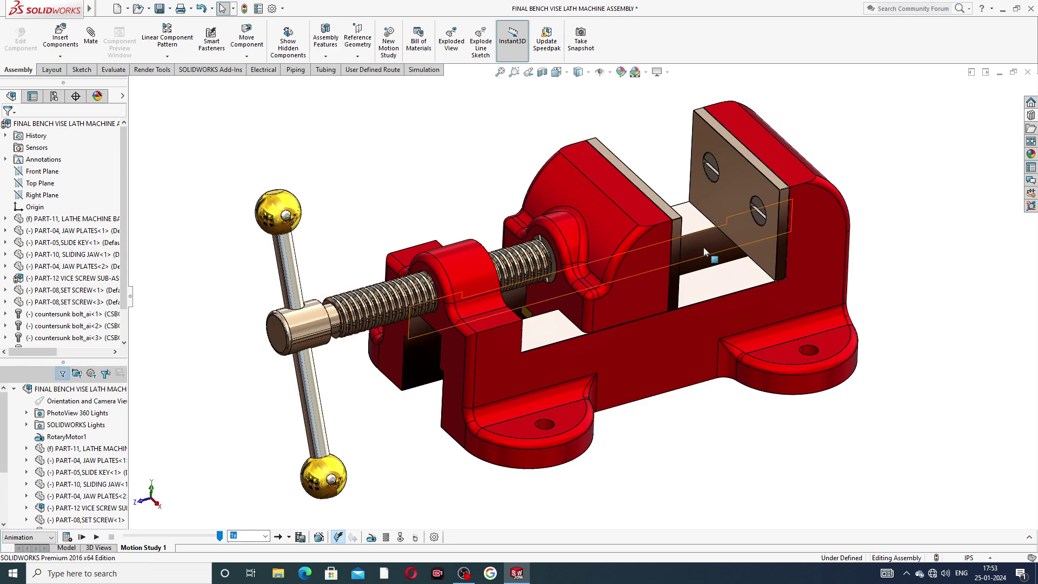
Examine the vise assembly from several angles, focusing on both jaw plates and their countersunk bolts
{"action": "scroll", "coordinate": [681, 195], "scroll_direction": "up", "scroll_amount": 3}
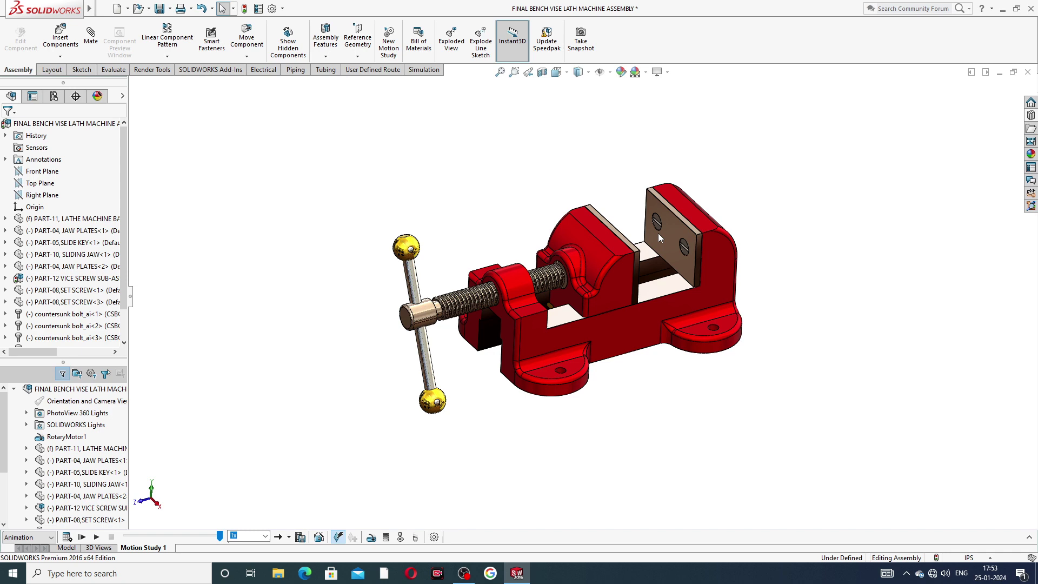
{"action": "middle_click_drag", "start_coordinate": [592, 297], "coordinate": [470, 204]}
{"action": "middle_click_drag", "start_coordinate": [621, 227], "coordinate": [714, 250]}
{"action": "scroll", "coordinate": [602, 311], "scroll_direction": "down", "scroll_amount": 2}
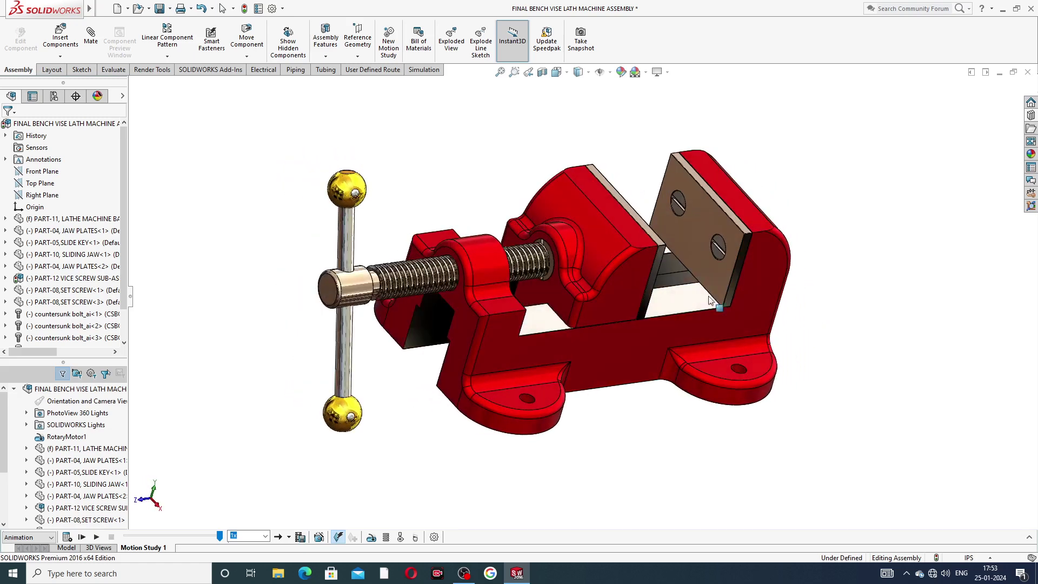
{"action": "scroll", "coordinate": [717, 244], "scroll_direction": "down", "scroll_amount": 1}
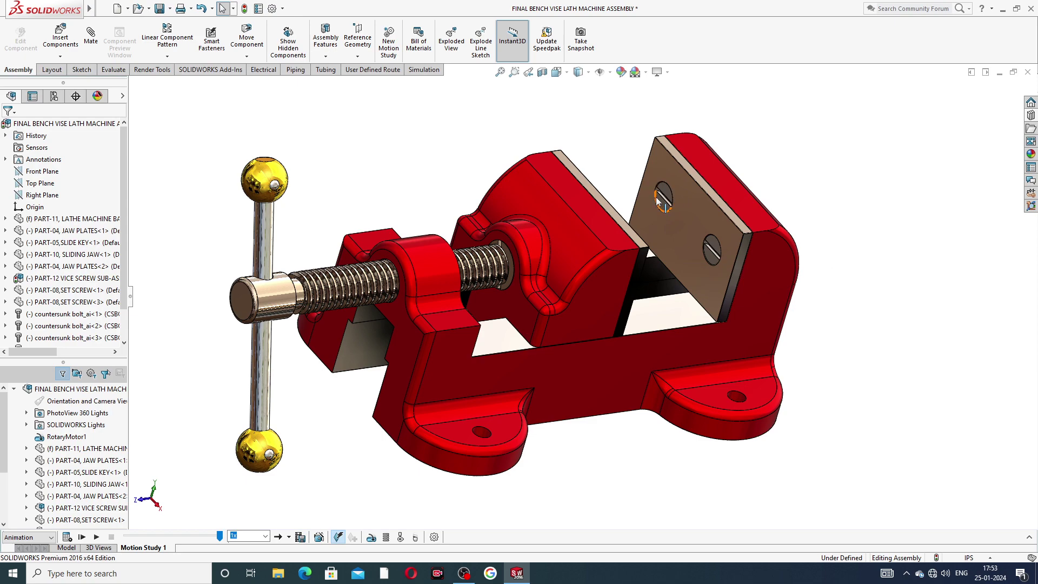
{"action": "scroll", "coordinate": [698, 240], "scroll_direction": "down", "scroll_amount": 2}
{"action": "scroll", "coordinate": [696, 241], "scroll_direction": "up", "scroll_amount": 4}
{"action": "middle_click_drag", "start_coordinate": [647, 252], "coordinate": [568, 268]}
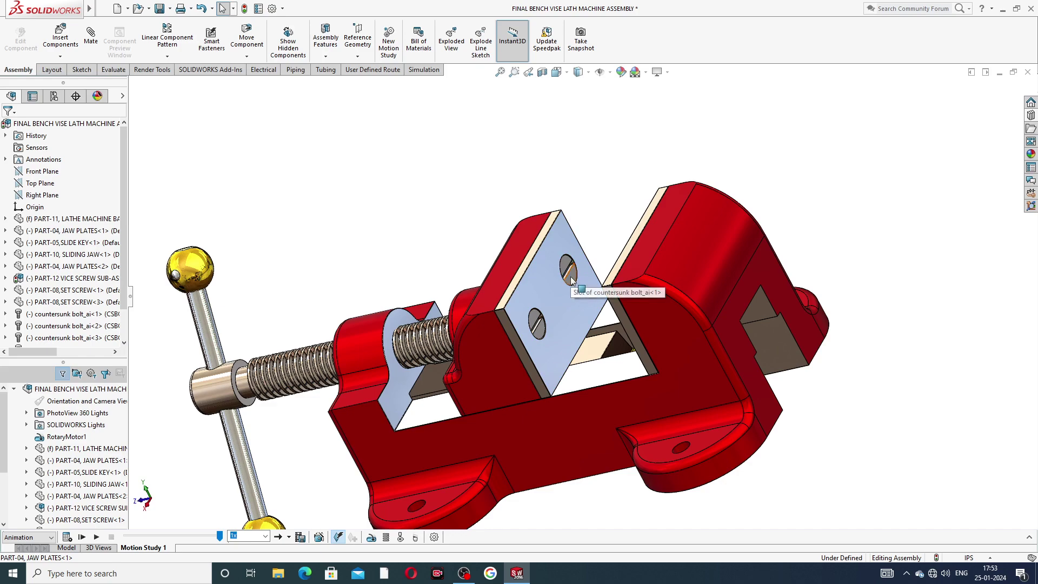
{"action": "middle_click_drag", "start_coordinate": [559, 297], "coordinate": [634, 270]}
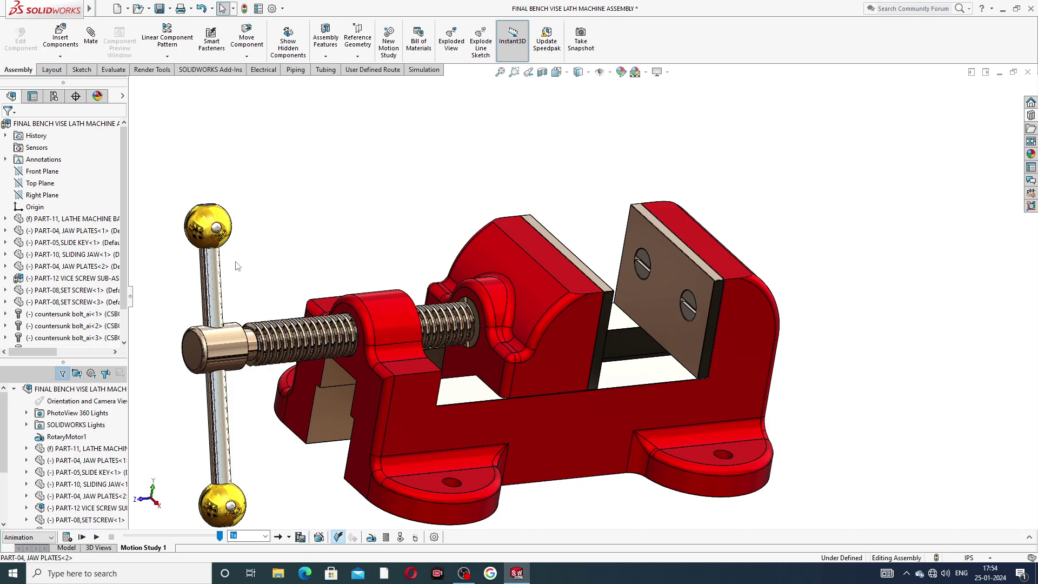
Inspect the underside of the vise around the slide keys and set screws, and check the assembly from the side and above
{"action": "key", "text": "f"}
{"action": "middle_click_drag", "start_coordinate": [442, 427], "coordinate": [655, 141]}
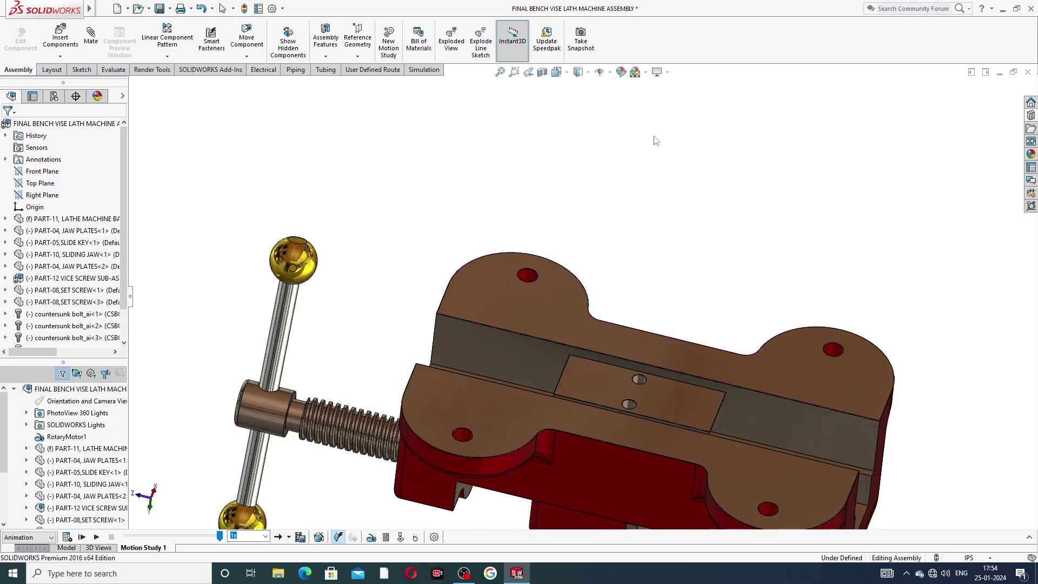
{"action": "scroll", "coordinate": [628, 392], "scroll_direction": "down", "scroll_amount": 5}
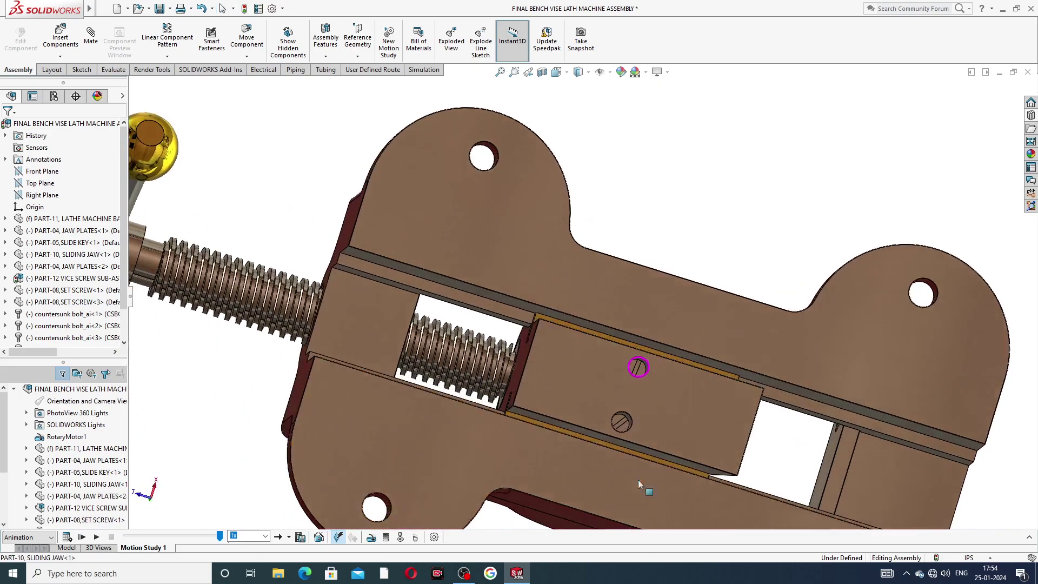
{"action": "scroll", "coordinate": [634, 399], "scroll_direction": "down", "scroll_amount": 3}
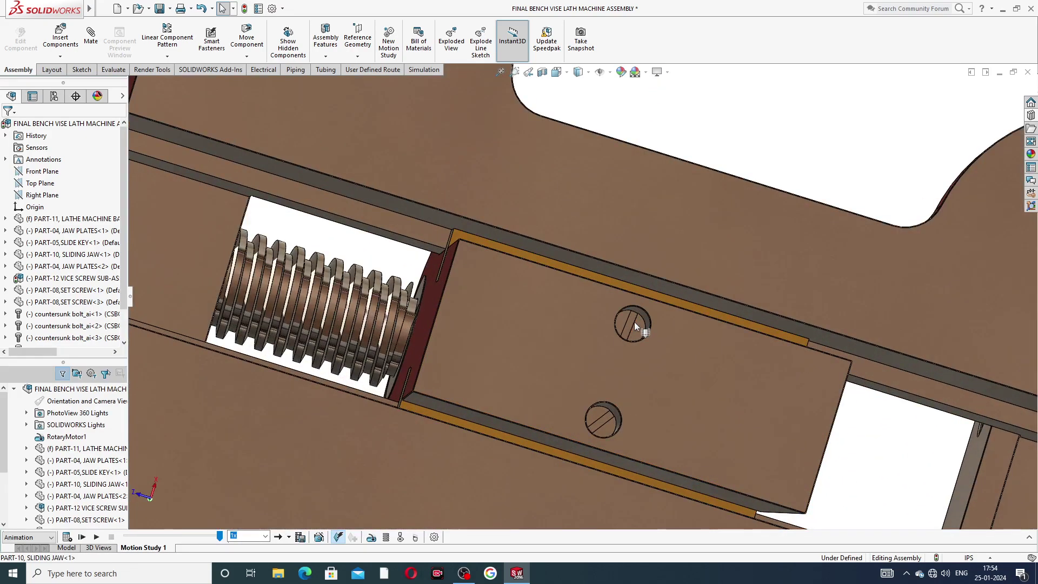
{"action": "scroll", "coordinate": [631, 378], "scroll_direction": "up", "scroll_amount": 5}
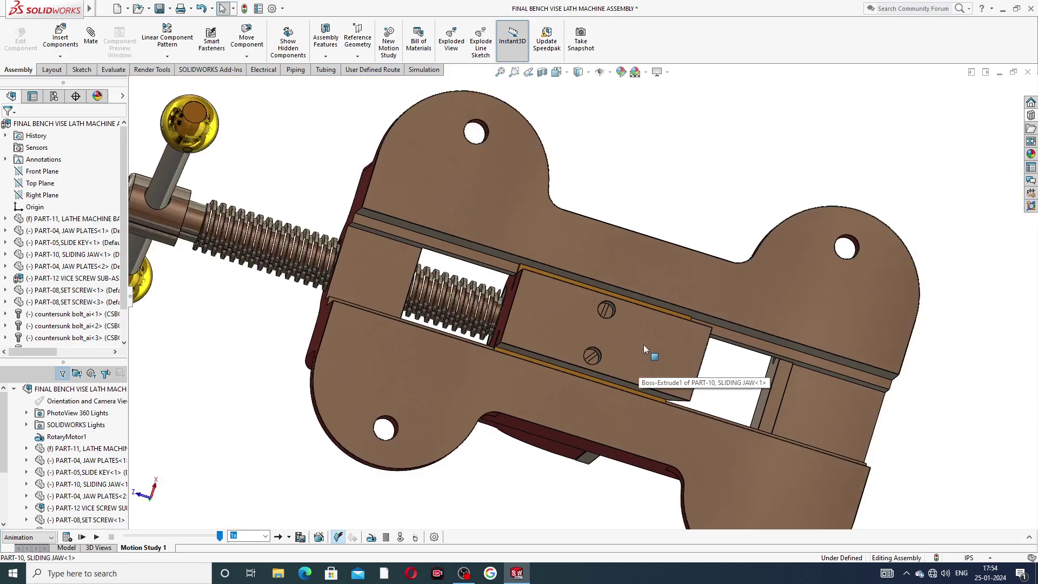
{"action": "middle_click_drag", "start_coordinate": [645, 348], "coordinate": [643, 203]}
{"action": "scroll", "coordinate": [636, 210], "scroll_direction": "up", "scroll_amount": 3}
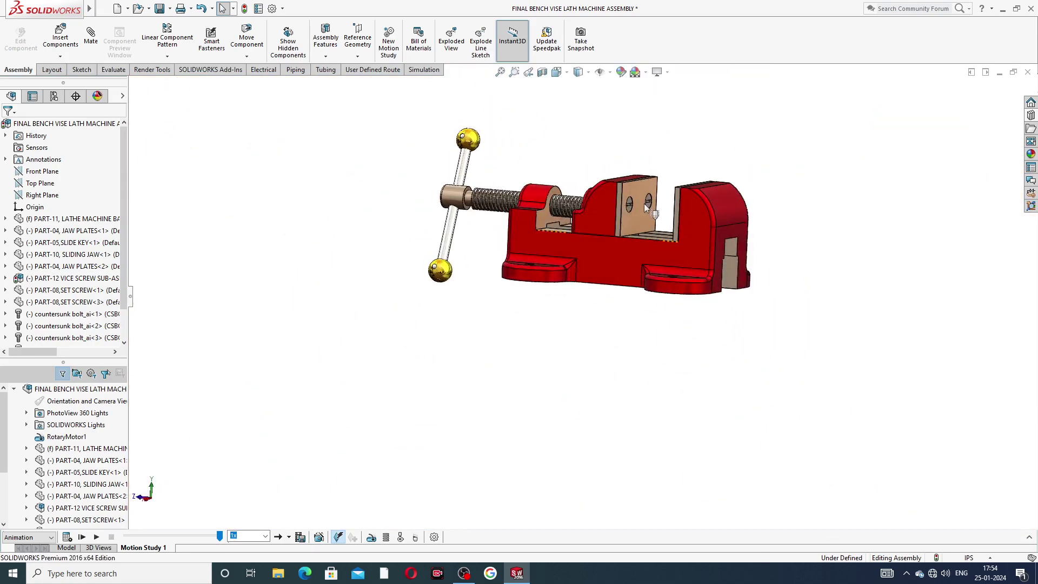
{"action": "scroll", "coordinate": [646, 206], "scroll_direction": "down", "scroll_amount": 4}
{"action": "scroll", "coordinate": [654, 274], "scroll_direction": "up", "scroll_amount": 2}
{"action": "middle_click_drag", "start_coordinate": [654, 274], "coordinate": [557, 292]}
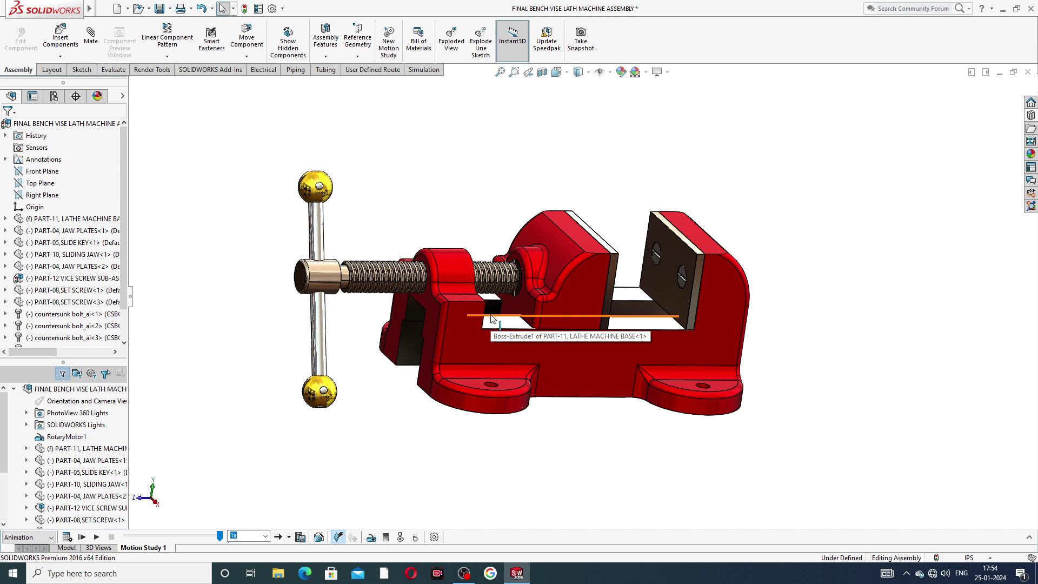
{"action": "middle_click_drag", "start_coordinate": [467, 327], "coordinate": [582, 251]}
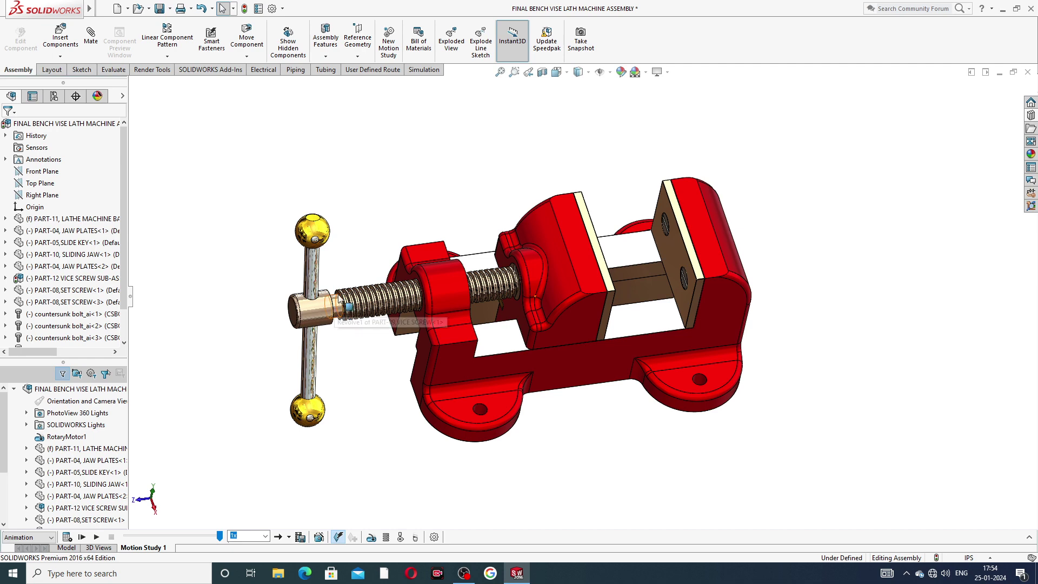
Turn the vice screw by its handle to test how it drives the sliding jaw
{"action": "scroll", "coordinate": [376, 234], "scroll_direction": "down", "scroll_amount": 3}
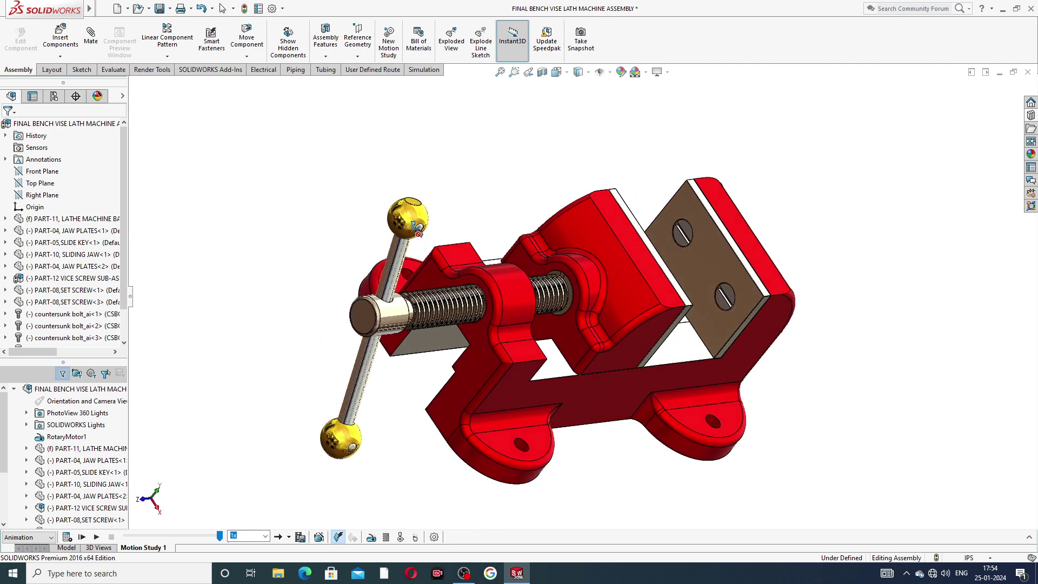
{"action": "left_click_drag", "start_coordinate": [332, 221], "coordinate": [341, 276]}
{"action": "left_click_drag", "start_coordinate": [350, 315], "coordinate": [430, 263]}
{"action": "scroll", "coordinate": [572, 308], "scroll_direction": "up", "scroll_amount": 4}
{"action": "scroll", "coordinate": [567, 317], "scroll_direction": "down", "scroll_amount": 1}
{"action": "scroll", "coordinate": [568, 318], "scroll_direction": "down", "scroll_amount": 2}
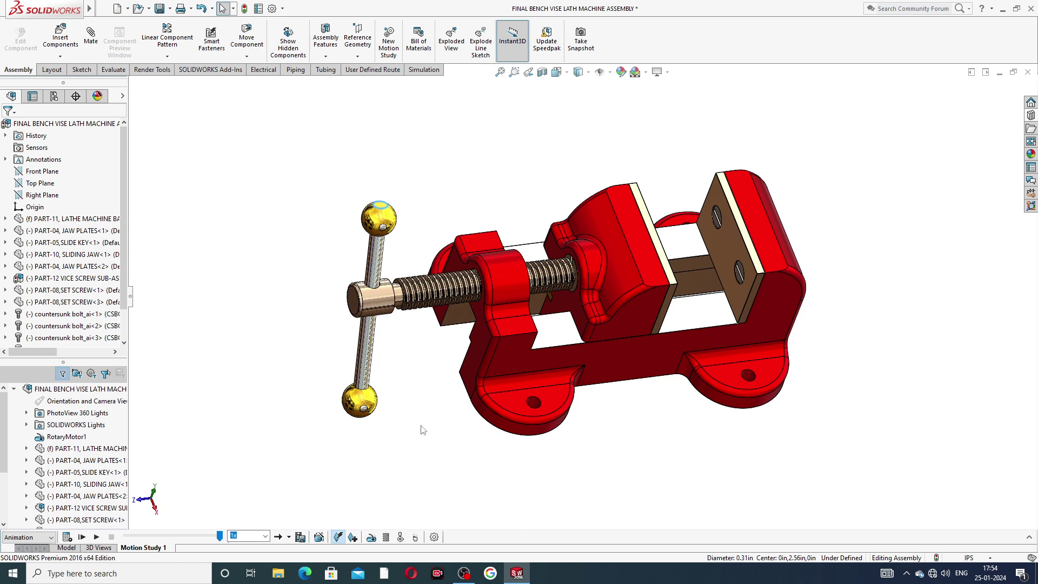
Play the existing motion study from the start and examine the jaw, vice screw and base
{"action": "left_click", "coordinate": [82, 537]}
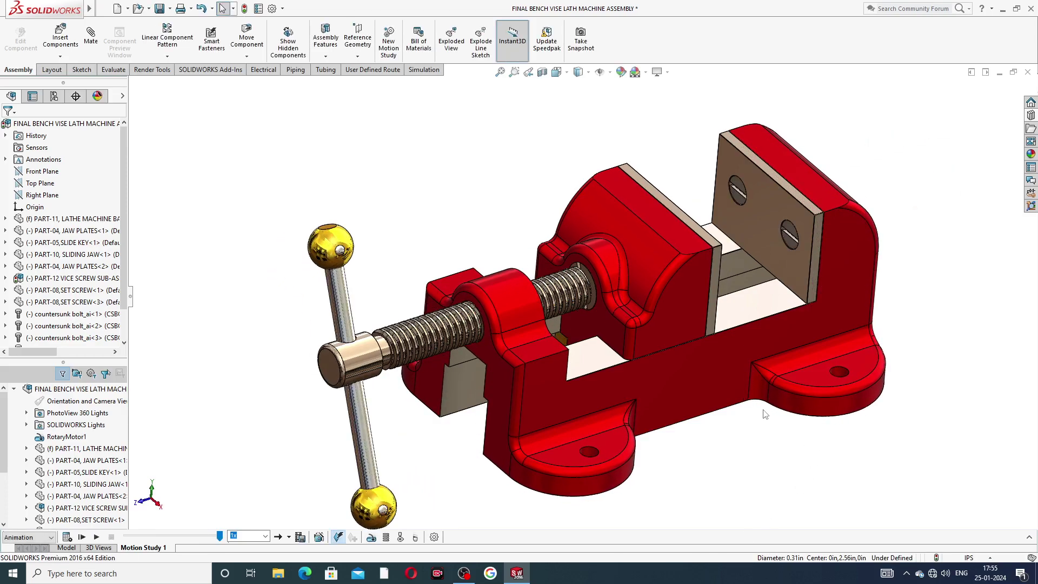
{"action": "middle_click_drag", "start_coordinate": [618, 436], "coordinate": [637, 400]}
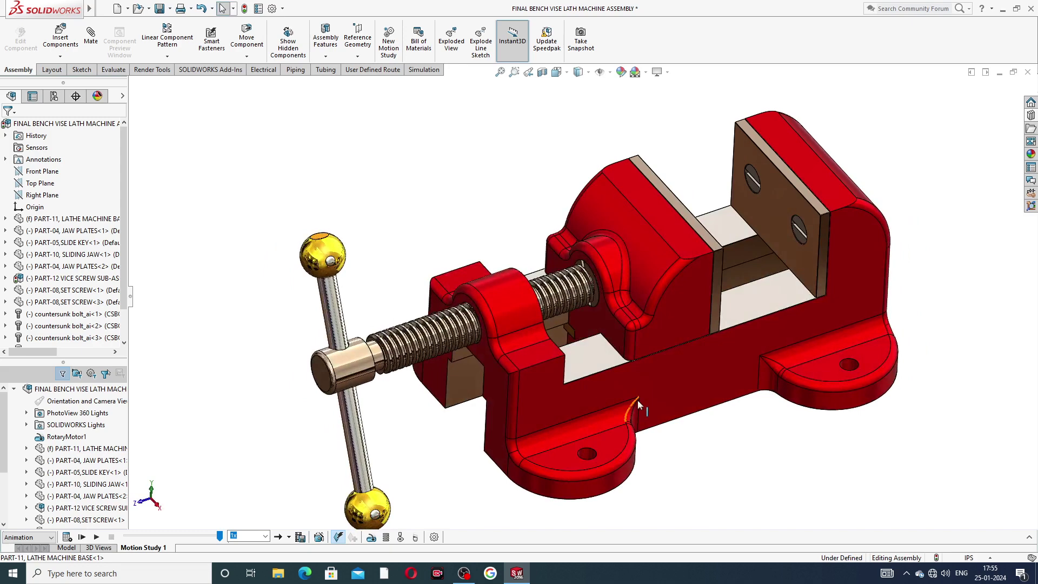
{"action": "scroll", "coordinate": [638, 400], "scroll_direction": "up", "scroll_amount": 3}
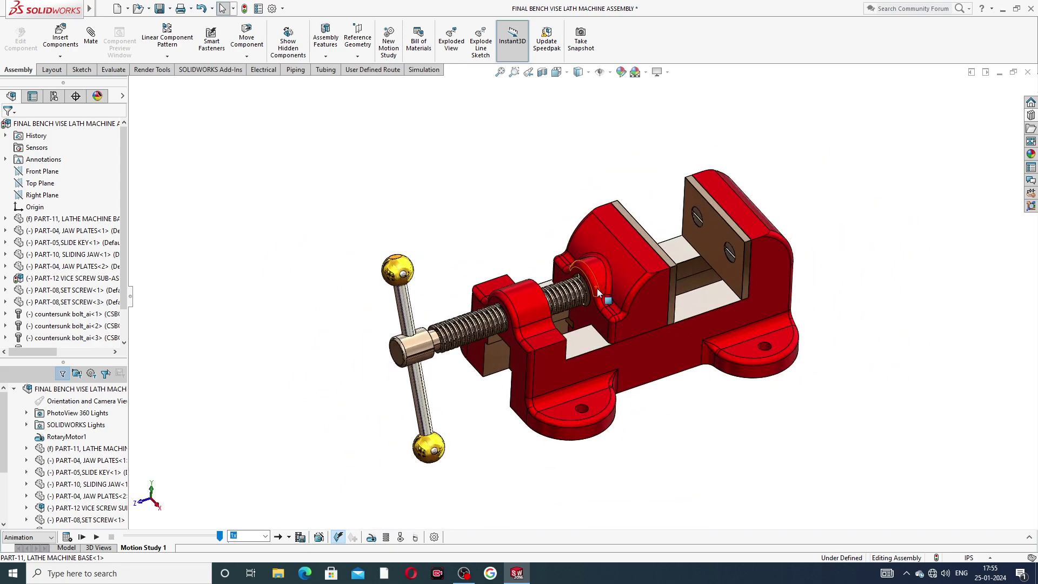
{"action": "scroll", "coordinate": [598, 292], "scroll_direction": "down", "scroll_amount": 2}
{"action": "scroll", "coordinate": [605, 326], "scroll_direction": "down", "scroll_amount": 2}
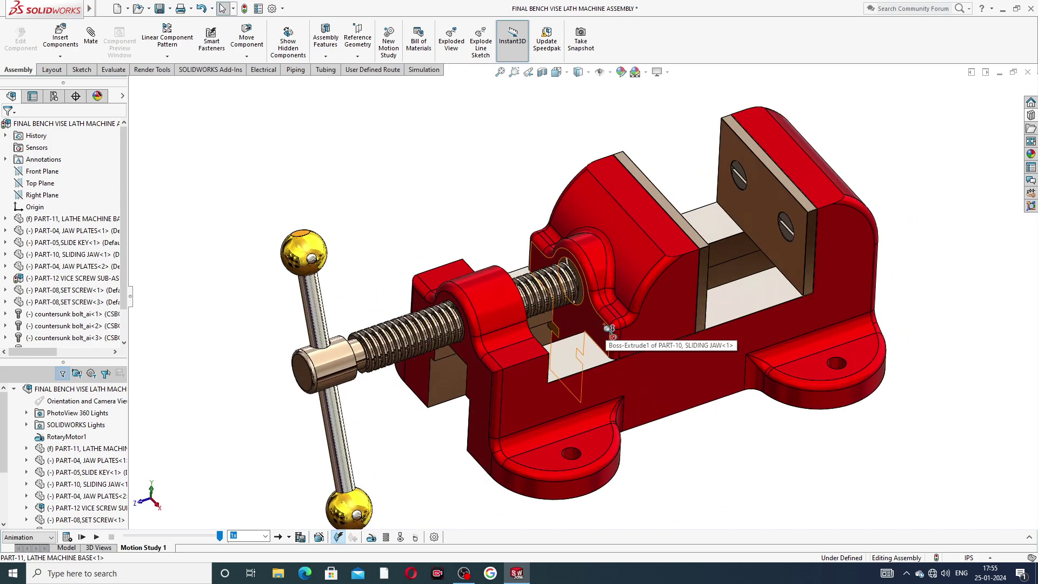
{"action": "scroll", "coordinate": [608, 327], "scroll_direction": "up", "scroll_amount": 2}
{"action": "middle_click_drag", "start_coordinate": [778, 254], "coordinate": [709, 230], "text": "ctrl"}
{"action": "middle_click_drag", "start_coordinate": [786, 232], "coordinate": [541, 298]}
{"action": "scroll", "coordinate": [540, 298], "scroll_direction": "down", "scroll_amount": 2}
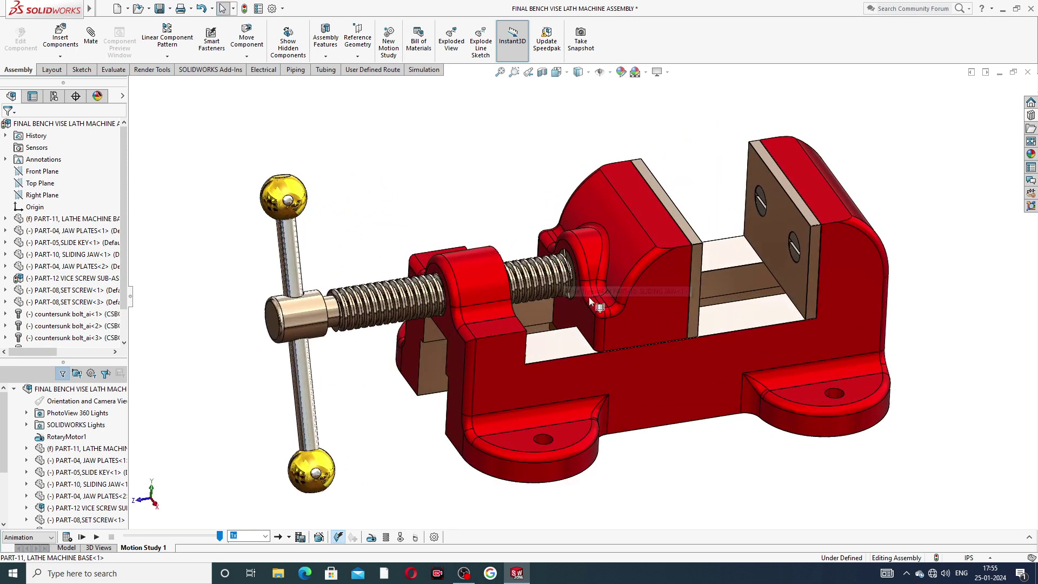
{"action": "scroll", "coordinate": [595, 305], "scroll_direction": "up", "scroll_amount": 3}
{"action": "scroll", "coordinate": [600, 324], "scroll_direction": "down", "scroll_amount": 3}
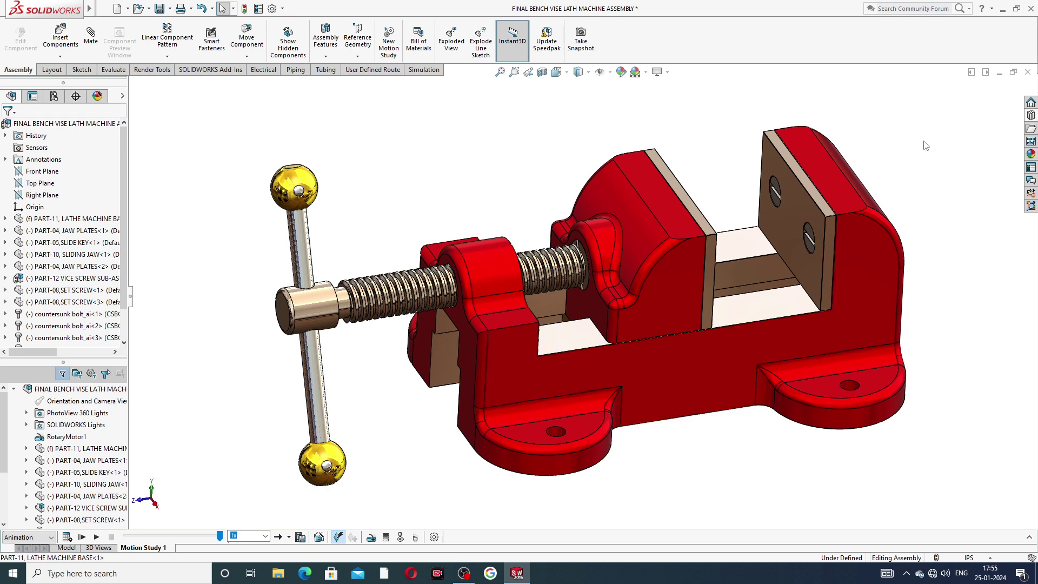
{"action": "key", "text": "ctrl+7"}
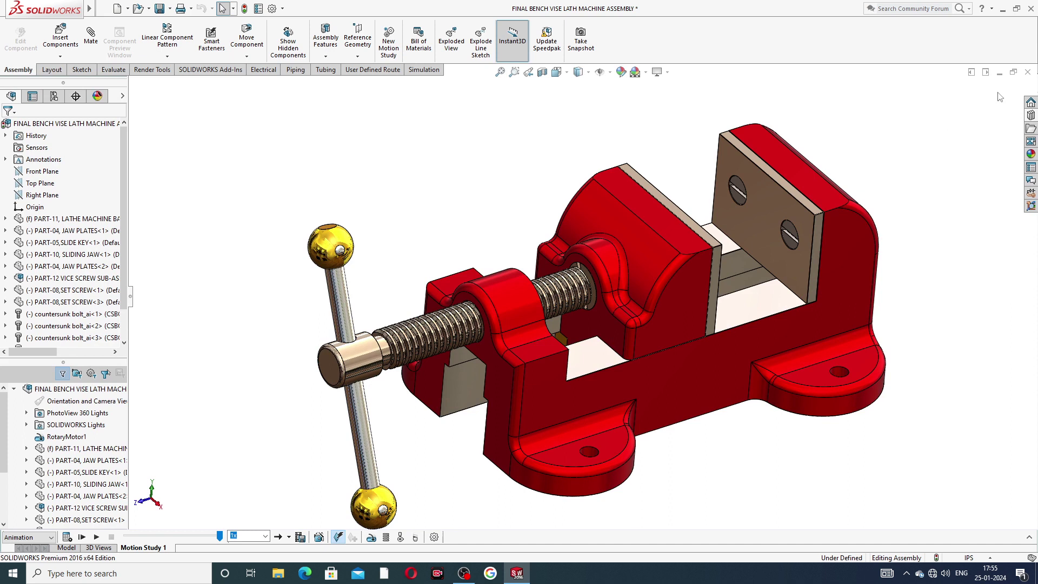
Close the assembly without saving the changes and reopen FINAL BENCH VISE LATH MACHINE ASSEMBLY
{"action": "left_click", "coordinate": [1029, 72]}
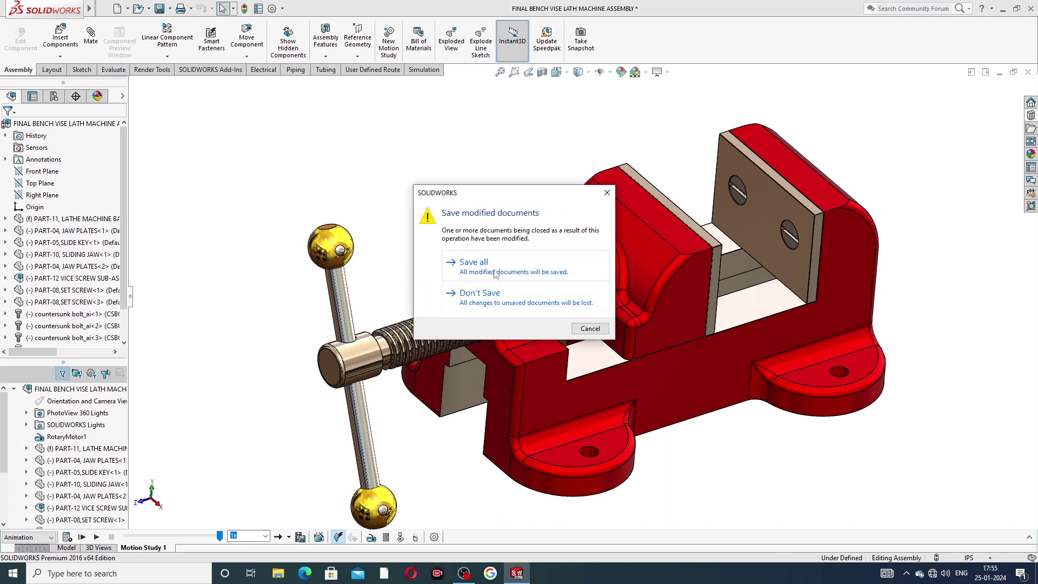
{"action": "left_click", "coordinate": [493, 301]}
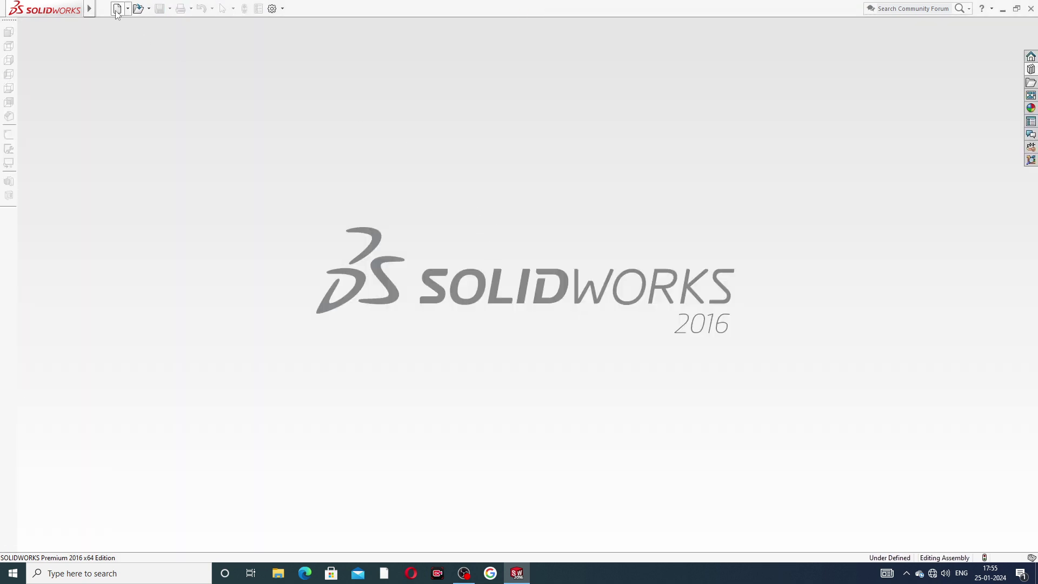
{"action": "left_click", "coordinate": [118, 9]}
{"action": "left_click", "coordinate": [556, 165]}
{"action": "left_click", "coordinate": [104, 8]}
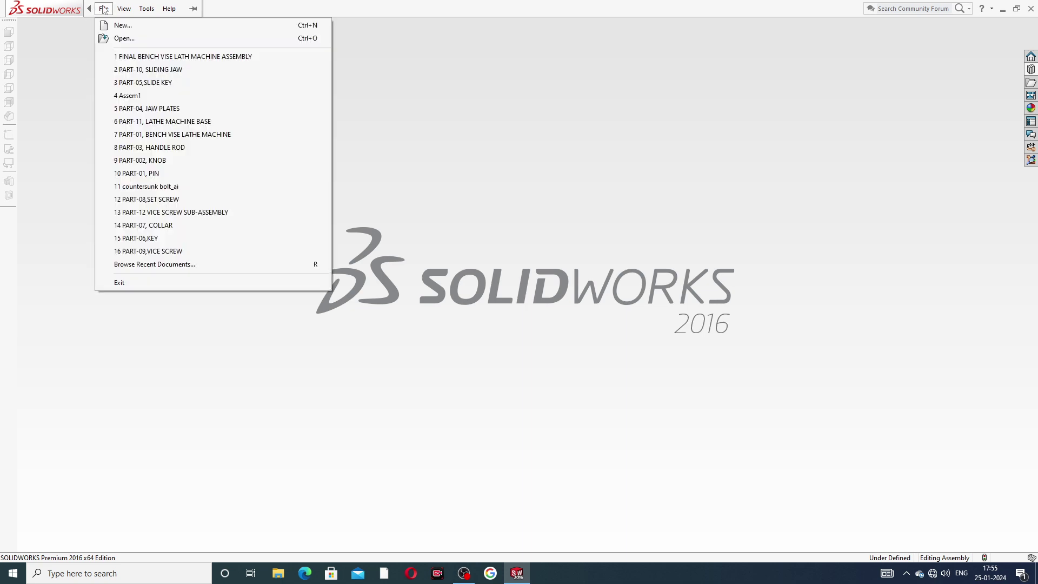
{"action": "left_click", "coordinate": [156, 57]}
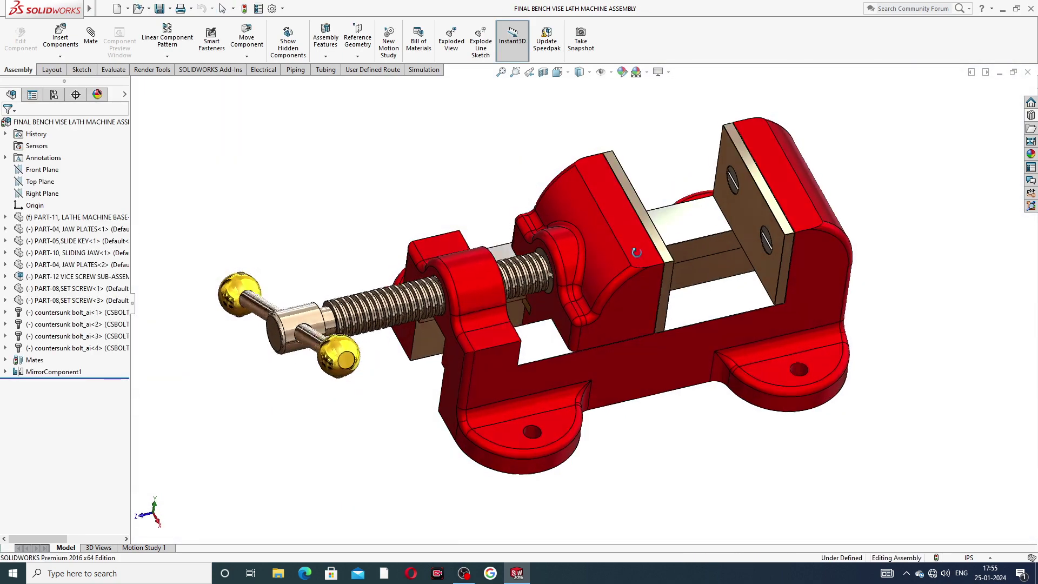
Show Motion Study 1 without updating its initial animation state, and create a new motion study
{"action": "mouse_move", "coordinate": [636, 253]}
{"action": "middle_mouse_down"}
{"action": "mouse_move", "coordinate": [605, 243]}
{"action": "mouse_move", "coordinate": [692, 260]}
{"action": "mouse_move", "coordinate": [627, 254]}
{"action": "mouse_move", "coordinate": [653, 248]}
{"action": "middle_mouse_up"}
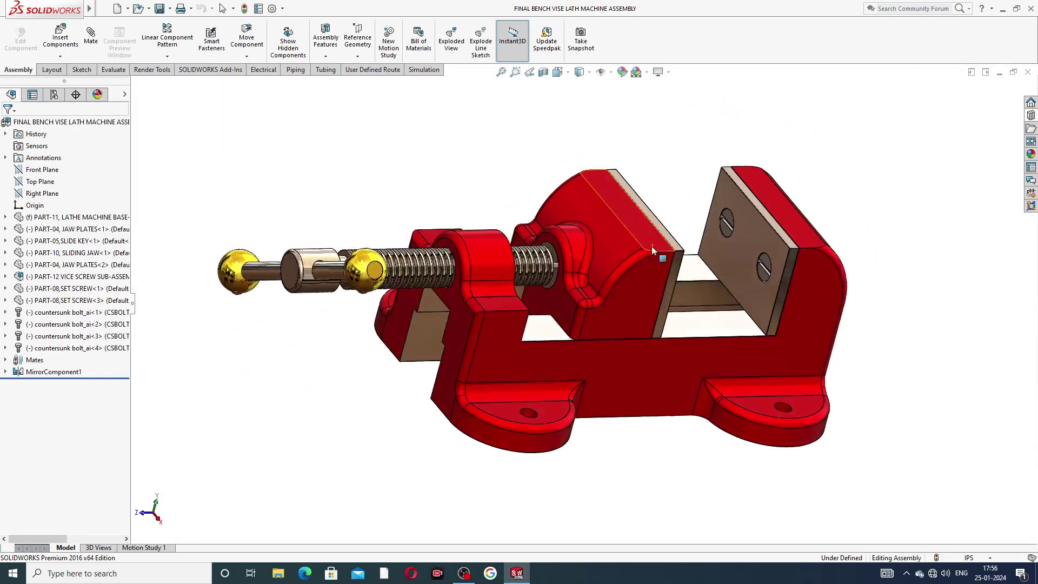
{"action": "middle_click_drag", "start_coordinate": [554, 260], "coordinate": [571, 315]}
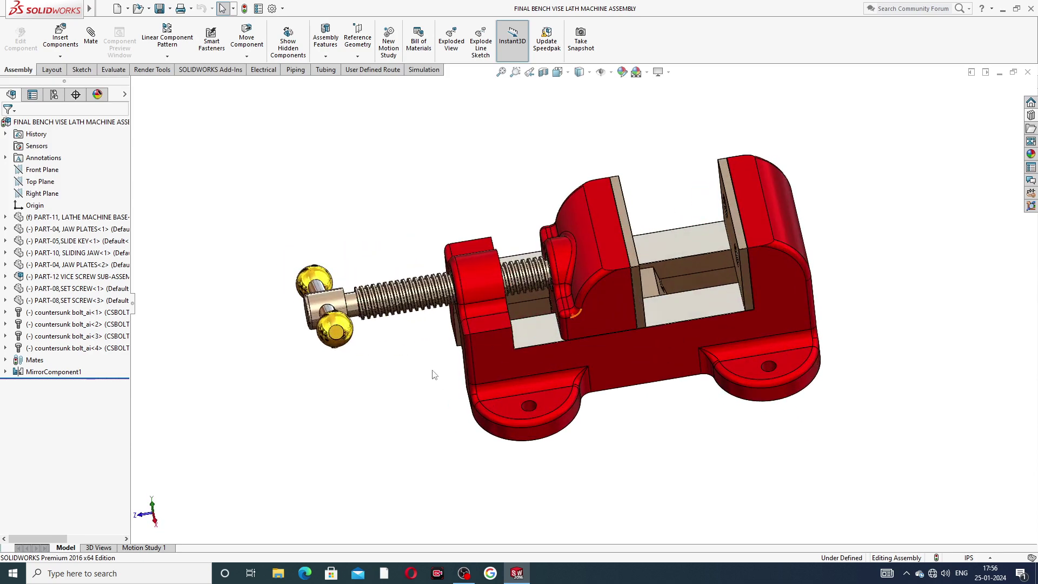
{"action": "left_click", "coordinate": [140, 548]}
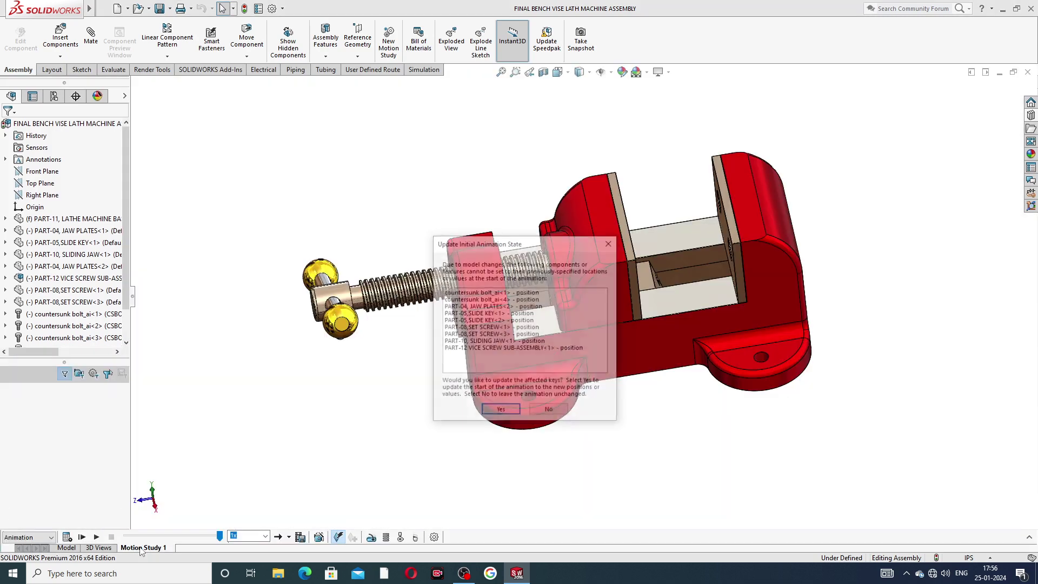
{"action": "left_click", "coordinate": [549, 411]}
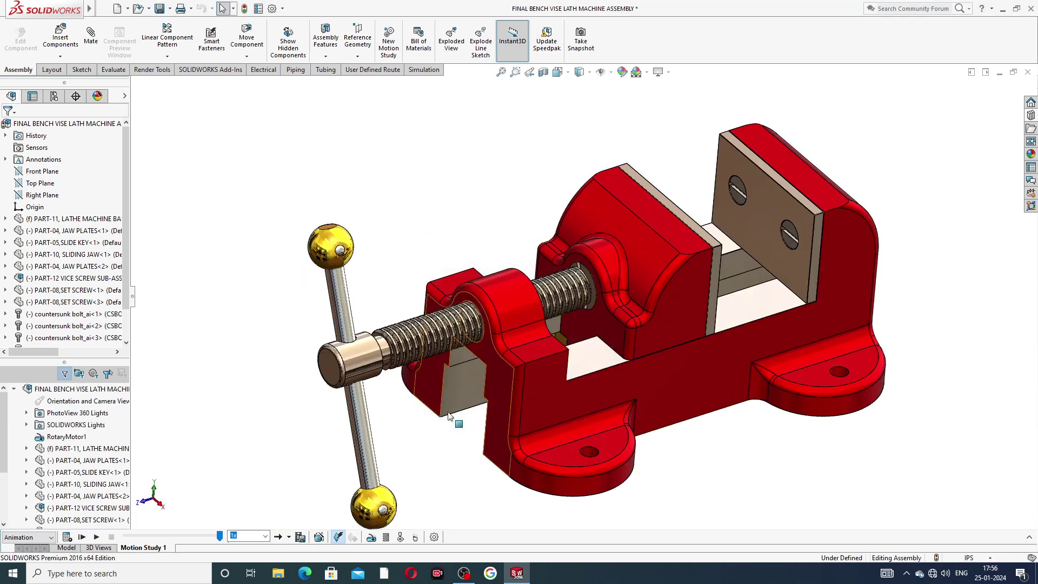
{"action": "right_click", "coordinate": [139, 548]}
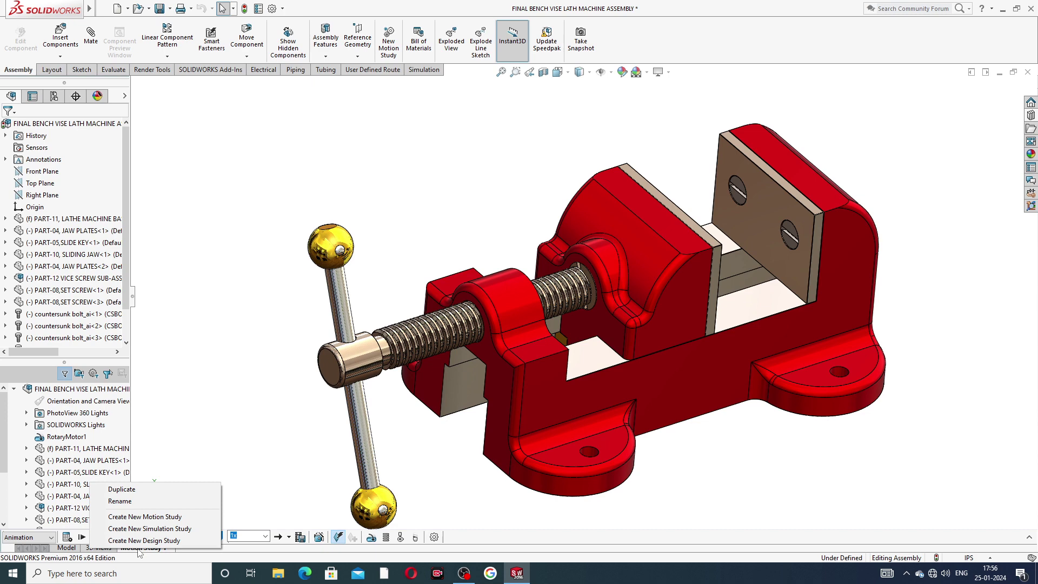
{"action": "left_click", "coordinate": [131, 518]}
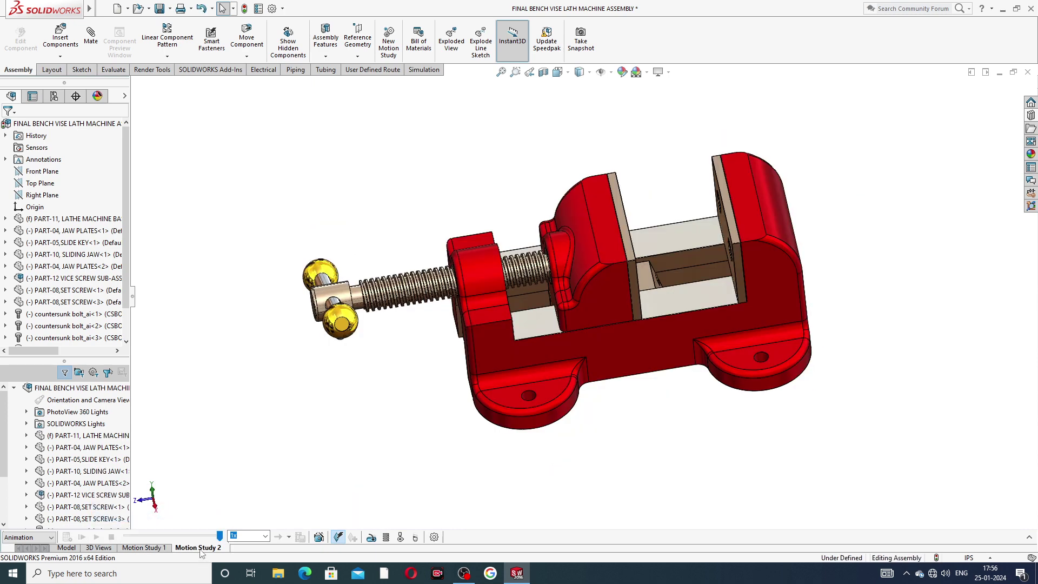
Delete Motion Study 1 and show Motion Study 2
{"action": "right_click", "coordinate": [153, 548]}
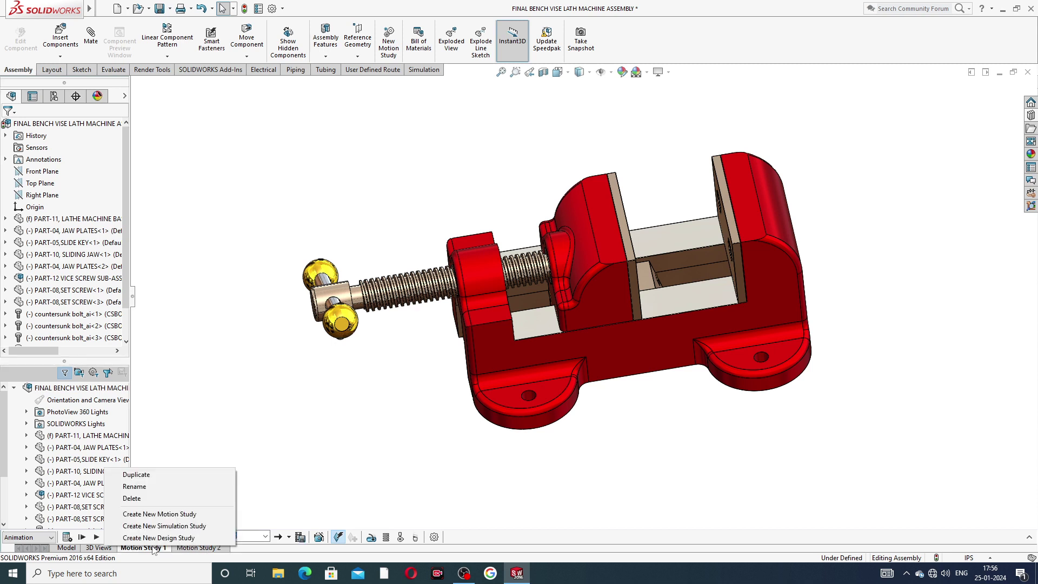
{"action": "left_click", "coordinate": [138, 496]}
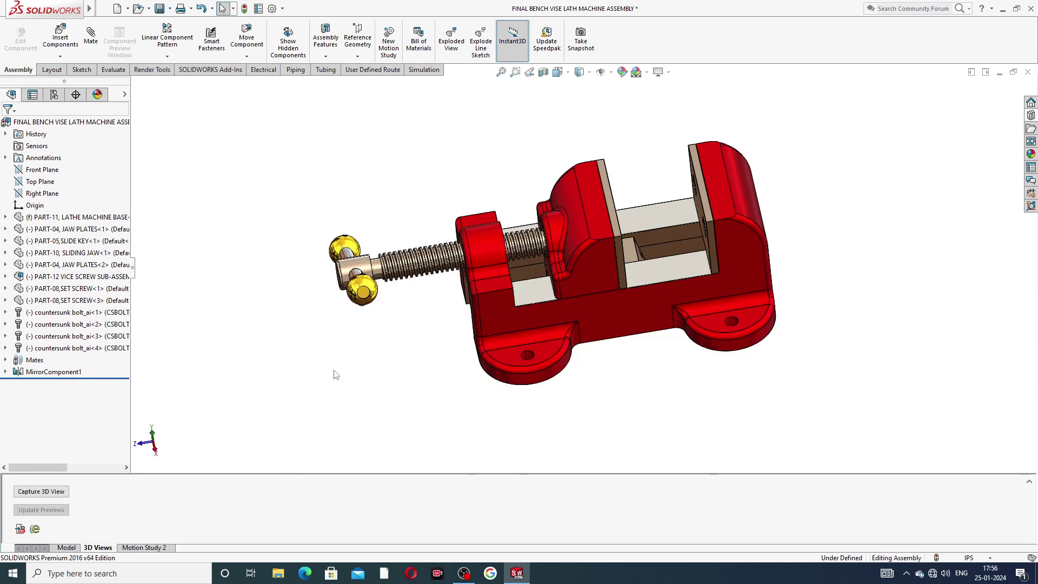
{"action": "left_click", "coordinate": [143, 547]}
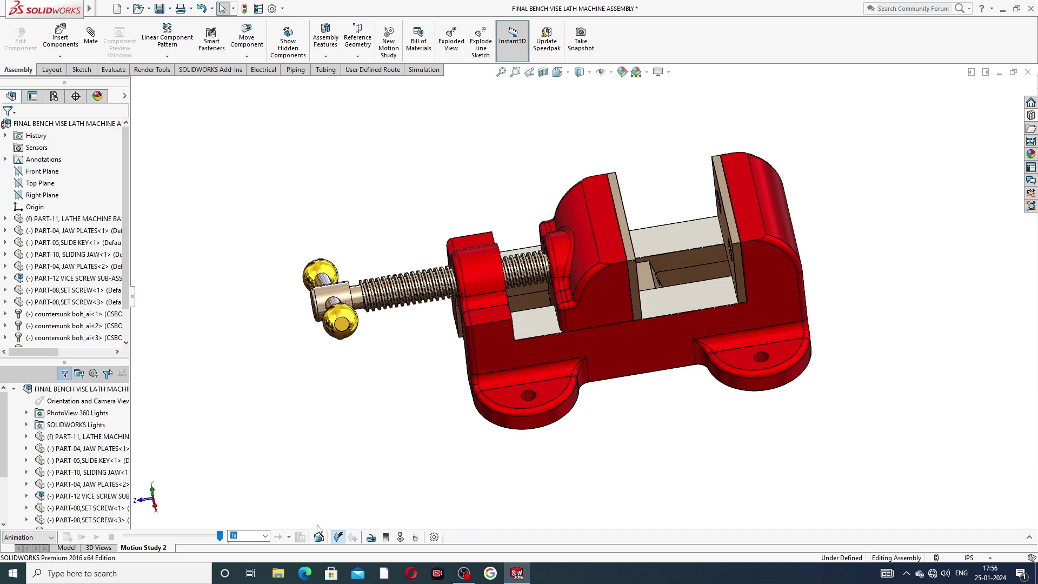
Examine the vise from several angles, focusing on the sliding jaw, jaw plates and vice screw
{"action": "middle_click_drag", "start_coordinate": [612, 321], "coordinate": [646, 266]}
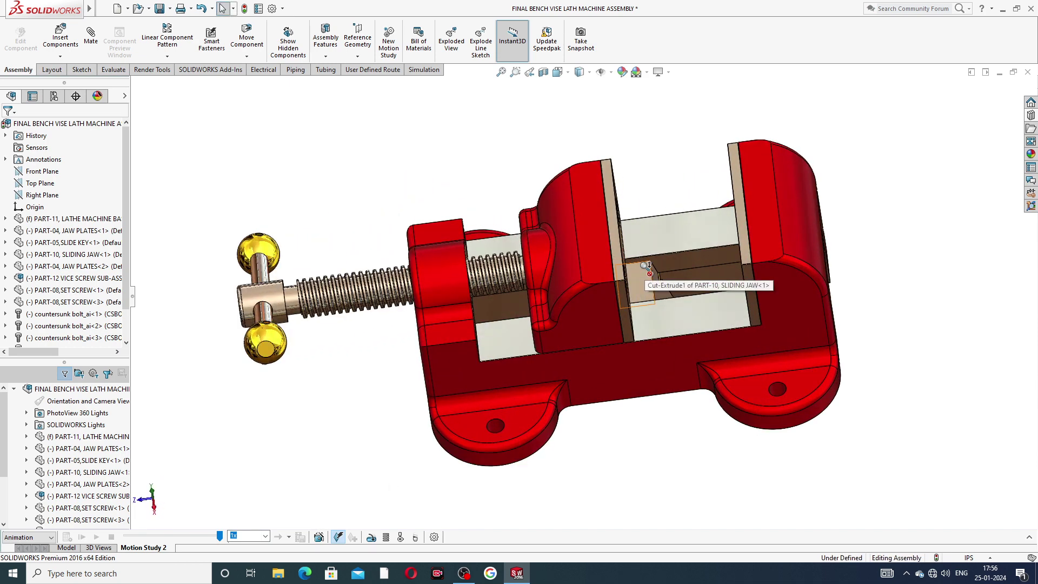
{"action": "scroll", "coordinate": [625, 307], "scroll_direction": "up", "scroll_amount": 3}
{"action": "middle_click_drag", "start_coordinate": [626, 307], "coordinate": [594, 308]}
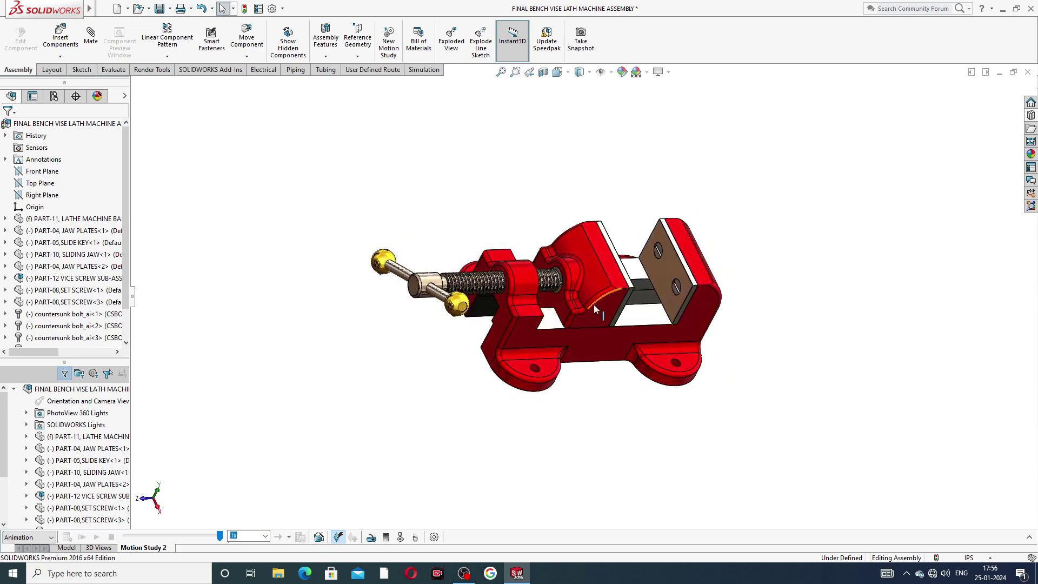
{"action": "scroll", "coordinate": [593, 308], "scroll_direction": "down", "scroll_amount": 3}
{"action": "middle_click_drag", "start_coordinate": [651, 274], "coordinate": [599, 269]}
{"action": "middle_click_drag", "start_coordinate": [591, 369], "coordinate": [603, 385]}
{"action": "mouse_move", "coordinate": [600, 284]}
{"action": "left_mouse_down"}
{"action": "mouse_move", "coordinate": [624, 275]}
{"action": "mouse_move", "coordinate": [579, 285]}
{"action": "mouse_move", "coordinate": [625, 276]}
{"action": "mouse_move", "coordinate": [582, 283]}
{"action": "mouse_move", "coordinate": [622, 277]}
{"action": "mouse_move", "coordinate": [597, 279]}
{"action": "mouse_move", "coordinate": [612, 278]}
{"action": "left_mouse_up"}
{"action": "key", "text": "Escape"}
{"action": "key", "text": "Escape"}
{"action": "middle_click_drag", "start_coordinate": [422, 290], "coordinate": [542, 354]}
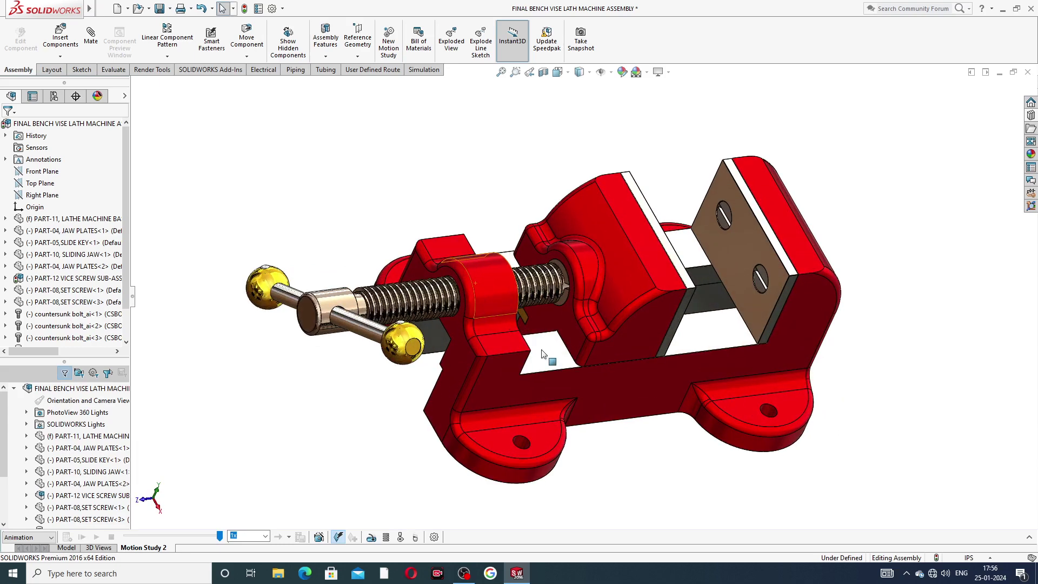
{"action": "scroll", "coordinate": [581, 403], "scroll_direction": "down", "scroll_amount": 3}
{"action": "scroll", "coordinate": [531, 324], "scroll_direction": "up", "scroll_amount": 2}
Turn the vice screw through several positions by the knobs at both ends of its handle rod
{"action": "left_click_drag", "start_coordinate": [400, 316], "coordinate": [317, 350]}
{"action": "key", "text": "Escape"}
{"action": "left_click_drag", "start_coordinate": [331, 181], "coordinate": [361, 469]}
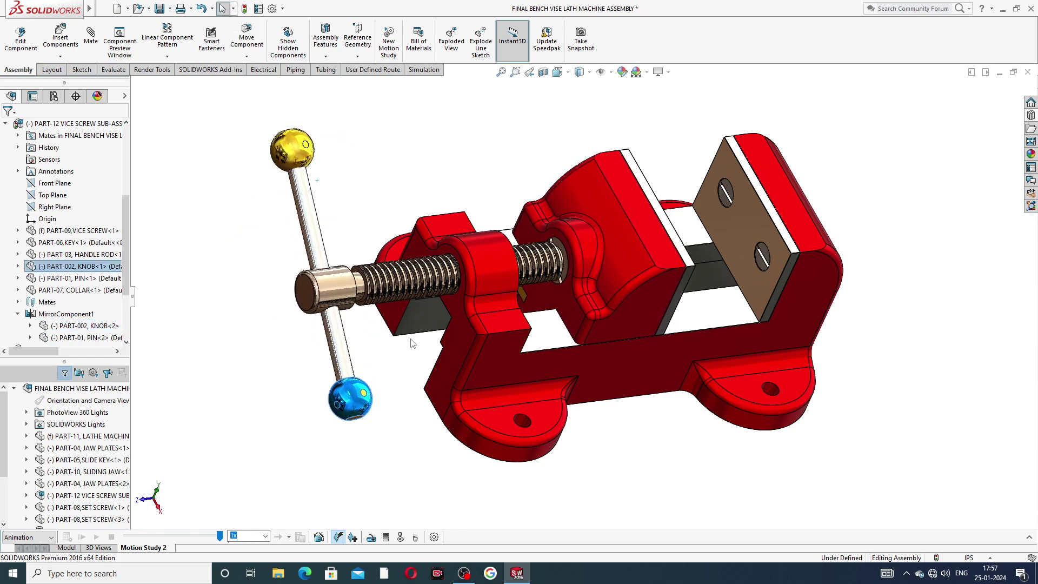
{"action": "scroll", "coordinate": [412, 342], "scroll_direction": "up", "scroll_amount": 3}
{"action": "scroll", "coordinate": [466, 268], "scroll_direction": "down", "scroll_amount": 2}
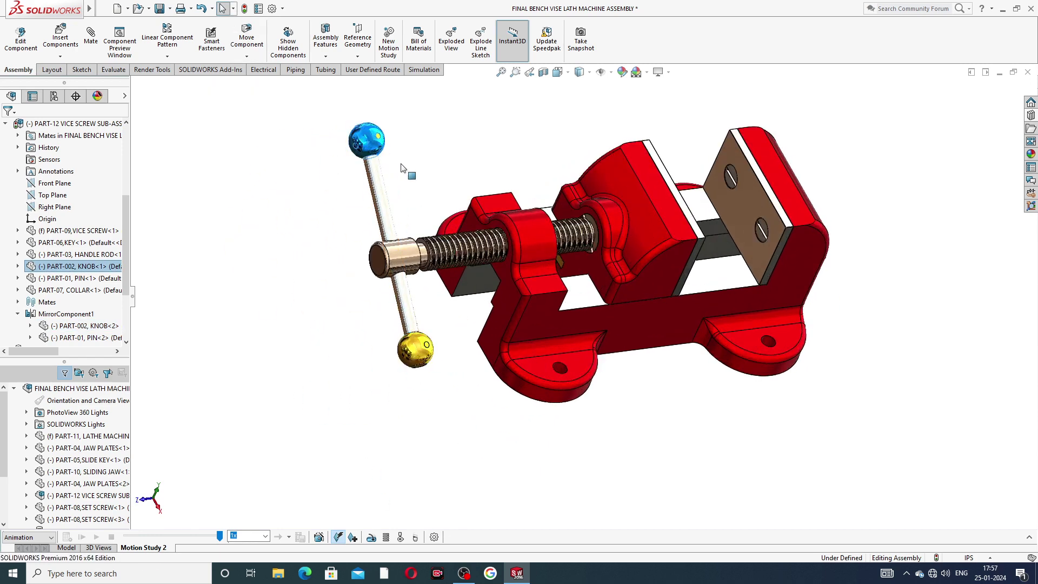
{"action": "left_click_drag", "start_coordinate": [428, 414], "coordinate": [433, 274]}
{"action": "left_click_drag", "start_coordinate": [360, 99], "coordinate": [305, 266]}
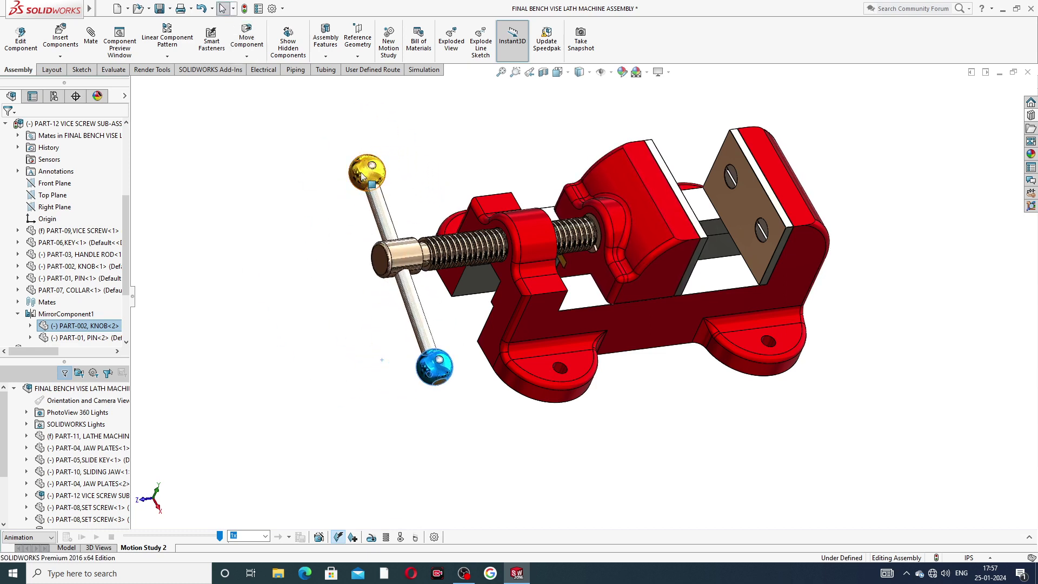
{"action": "left_click_drag", "start_coordinate": [361, 174], "coordinate": [373, 380]}
{"action": "left_click_drag", "start_coordinate": [449, 292], "coordinate": [312, 224]}
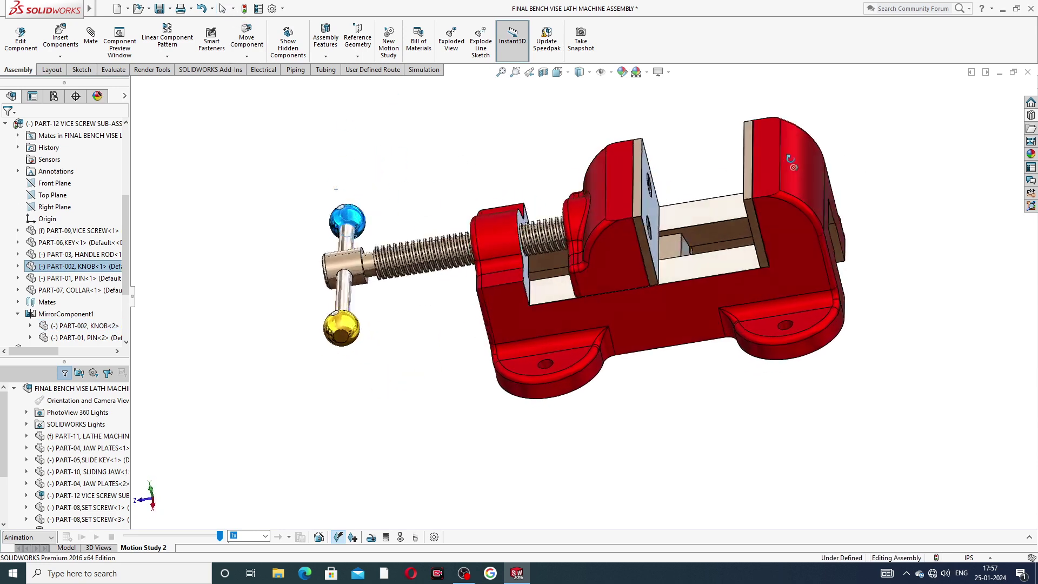
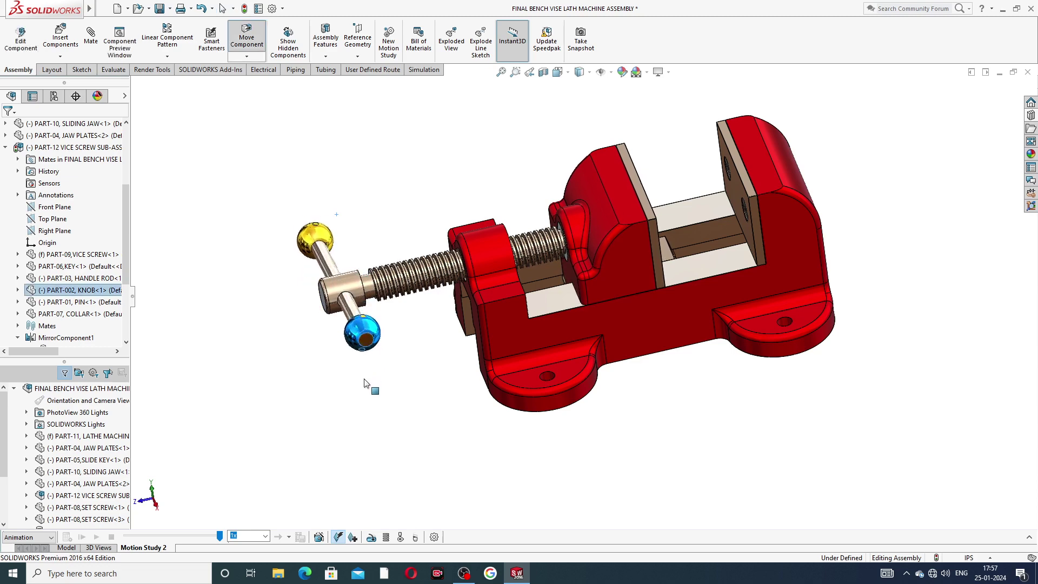
Start an exploded view and lift the vice screw sub-assembly straight up along Y, clear of the base
{"action": "left_click", "coordinate": [470, 181]}
{"action": "middle_click_drag", "start_coordinate": [598, 213], "coordinate": [623, 250]}
{"action": "scroll", "coordinate": [644, 224], "scroll_direction": "down", "scroll_amount": 1}
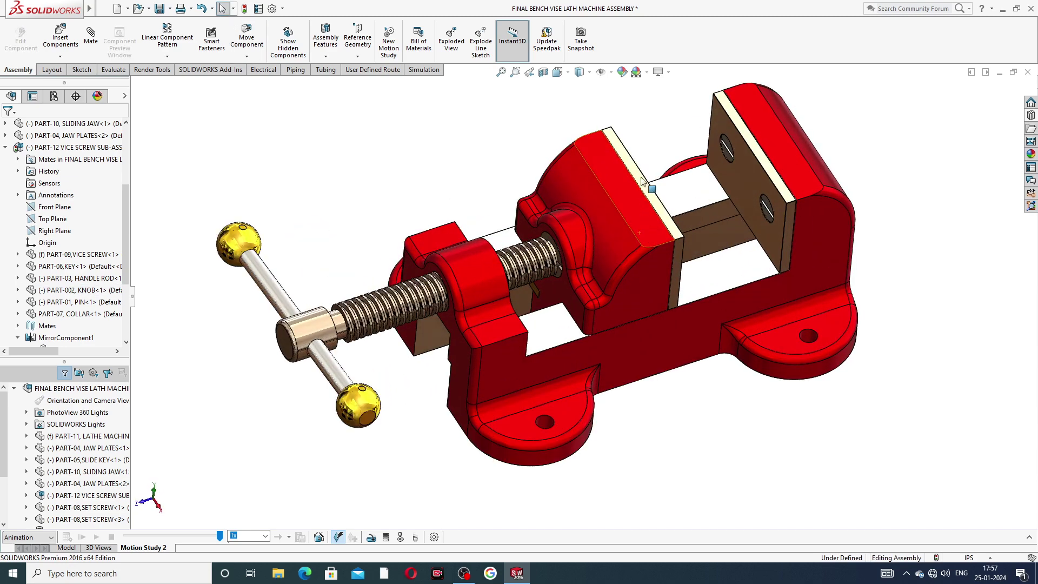
{"action": "scroll", "coordinate": [626, 244], "scroll_direction": "up", "scroll_amount": 1}
{"action": "scroll", "coordinate": [612, 261], "scroll_direction": "down", "scroll_amount": 1}
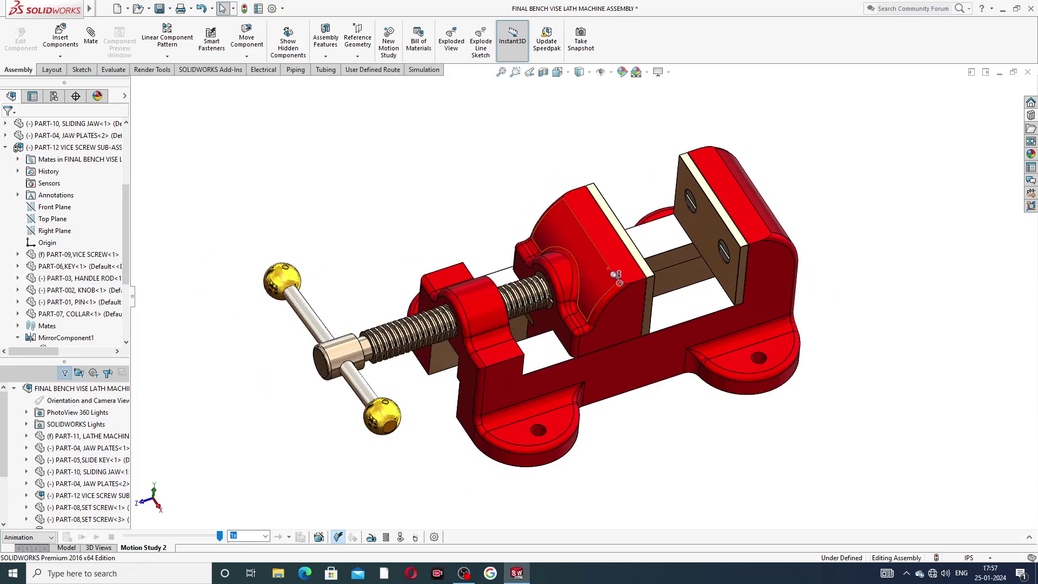
{"action": "scroll", "coordinate": [613, 258], "scroll_direction": "up", "scroll_amount": 1}
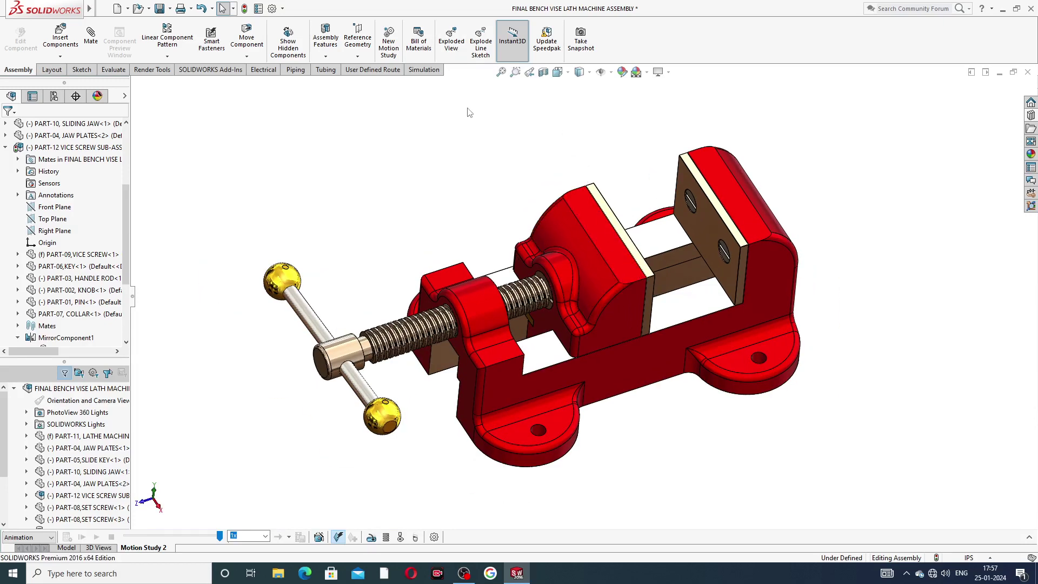
{"action": "left_click", "coordinate": [453, 42]}
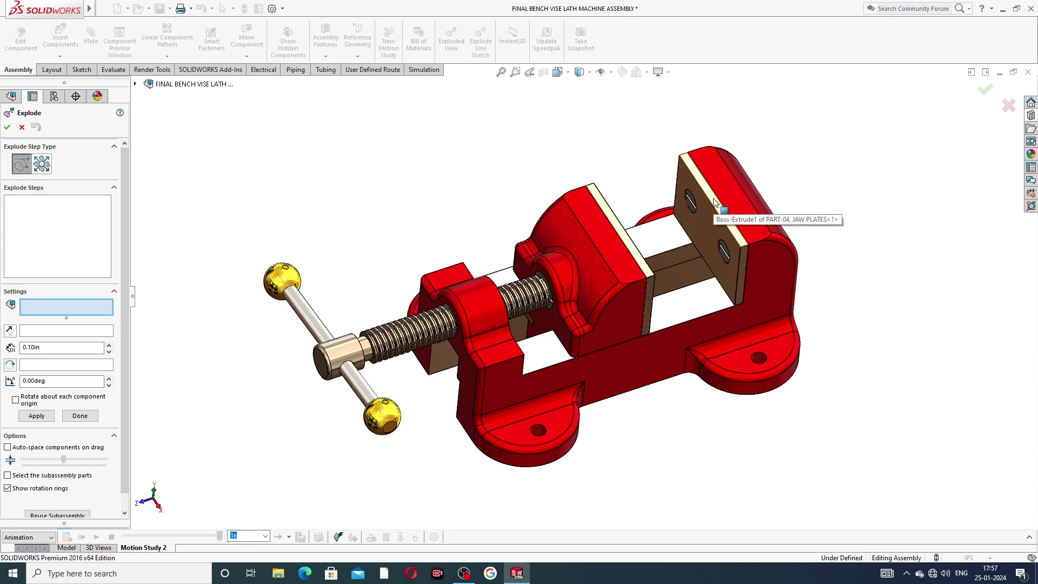
{"action": "left_click", "coordinate": [341, 349]}
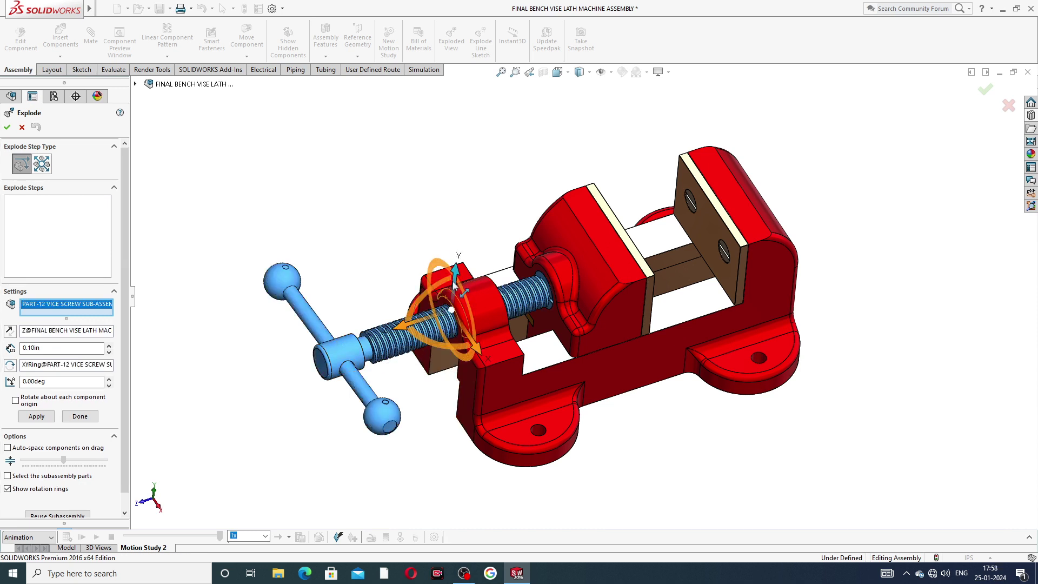
{"action": "left_click_drag", "start_coordinate": [453, 268], "coordinate": [470, 105]}
{"action": "left_click", "coordinate": [663, 121]}
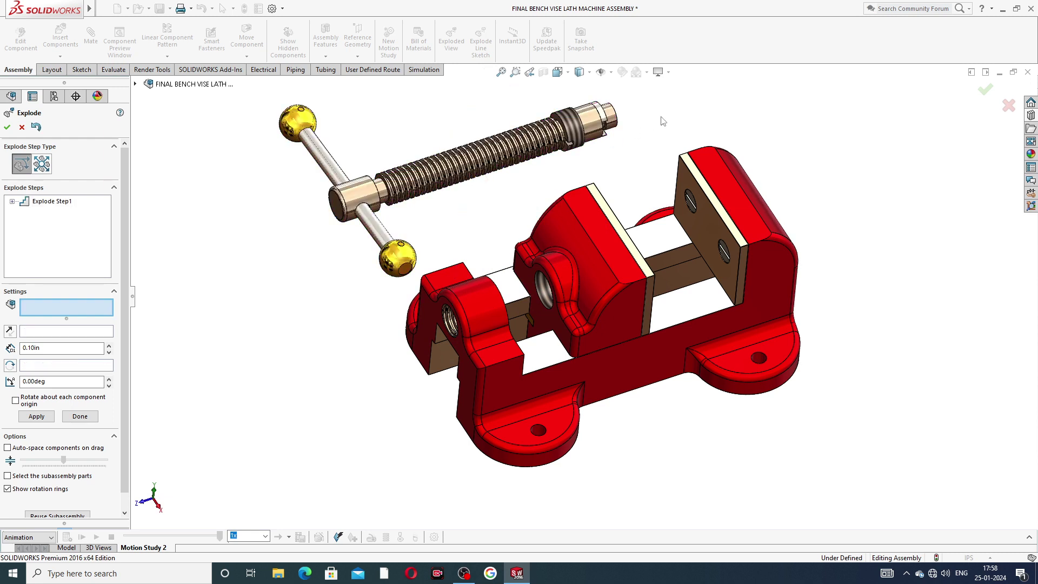
Explode the two countersunk bolts of the fixed jaw plate together along Z, well beyond the fixed jaw
{"action": "left_click", "coordinate": [689, 207]}
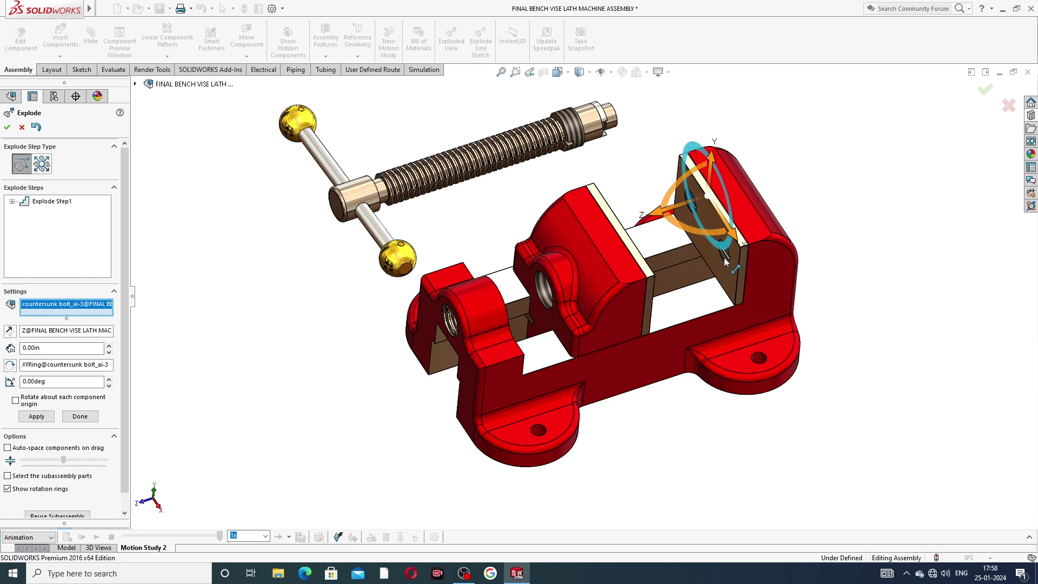
{"action": "left_click", "coordinate": [724, 259]}
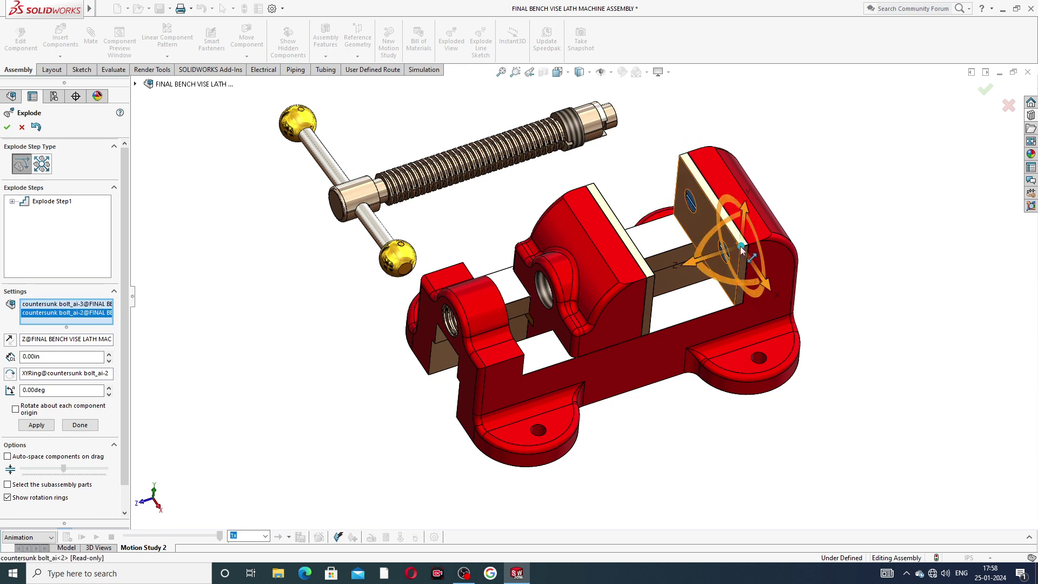
{"action": "left_click_drag", "start_coordinate": [690, 265], "coordinate": [915, 169]}
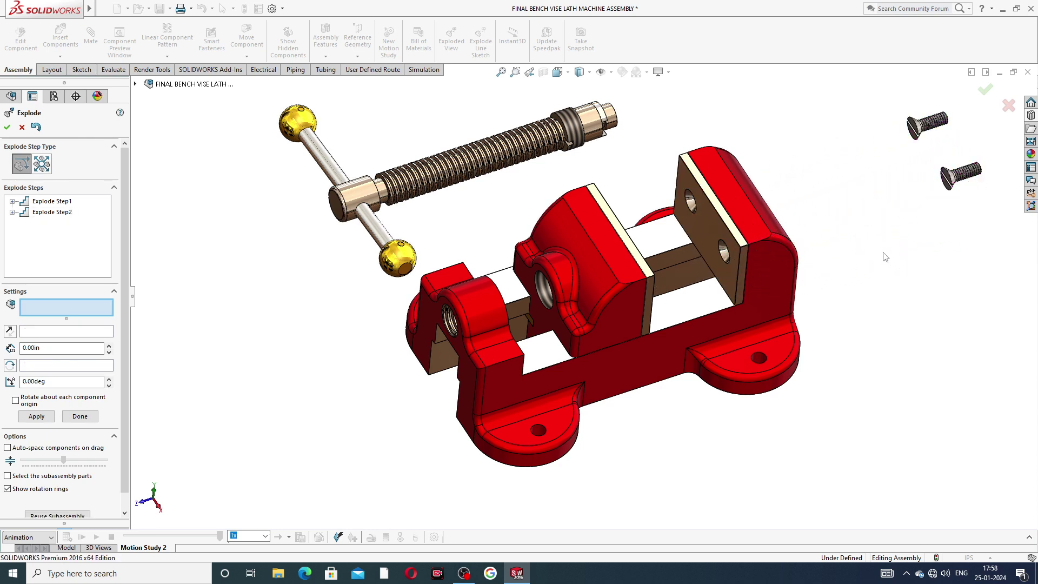
Explode both jaw plates together along Z to beyond the fixed jaw end of the base
{"action": "left_click", "coordinate": [702, 225]}
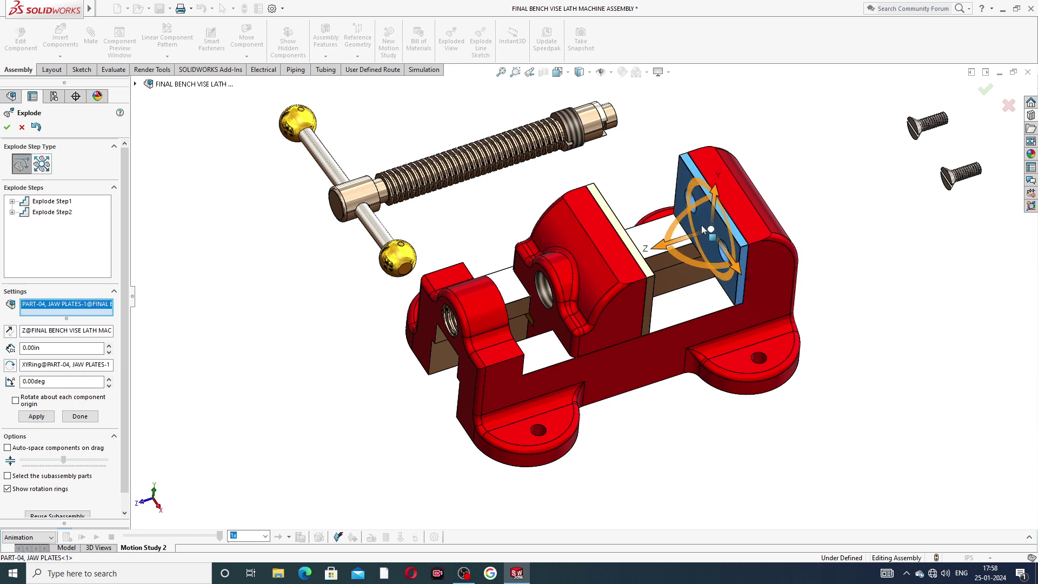
{"action": "left_click", "coordinate": [637, 255]}
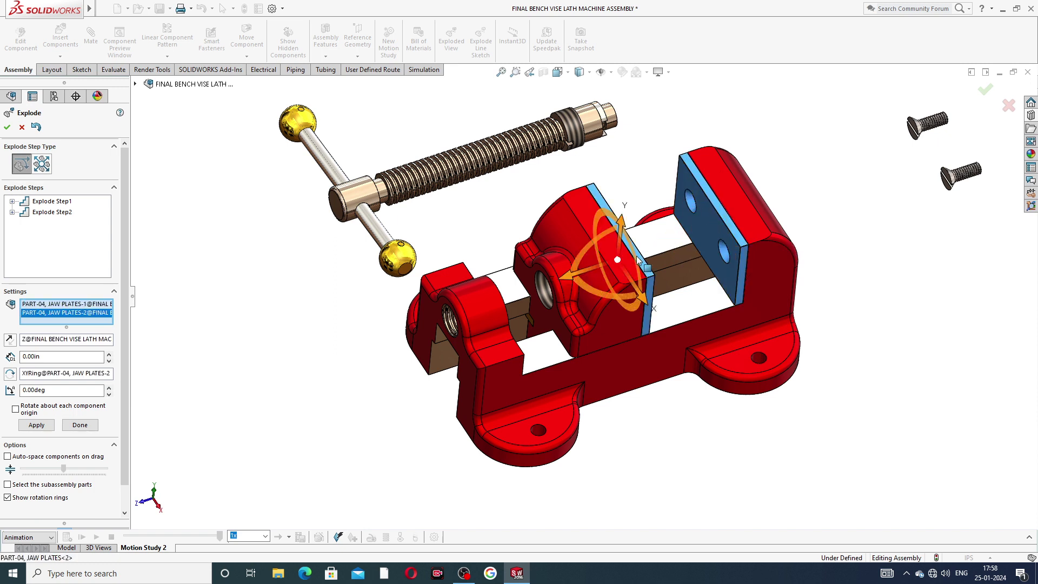
{"action": "left_click_drag", "start_coordinate": [567, 278], "coordinate": [795, 196]}
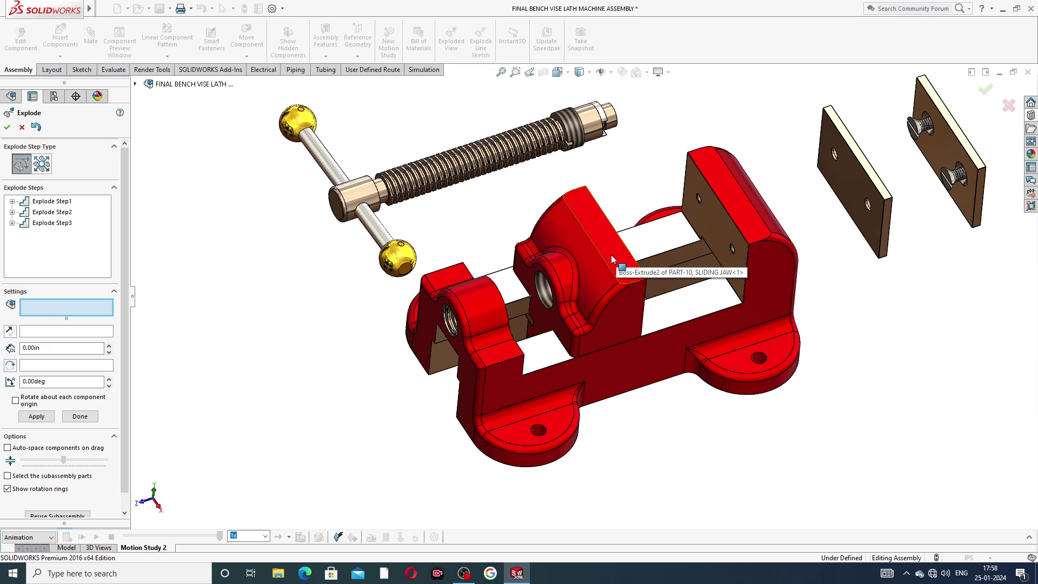
Explode the sliding jaw along Z past the handle end of the base, and its two countersunk bolts along X toward the rear
{"action": "left_click", "coordinate": [578, 273]}
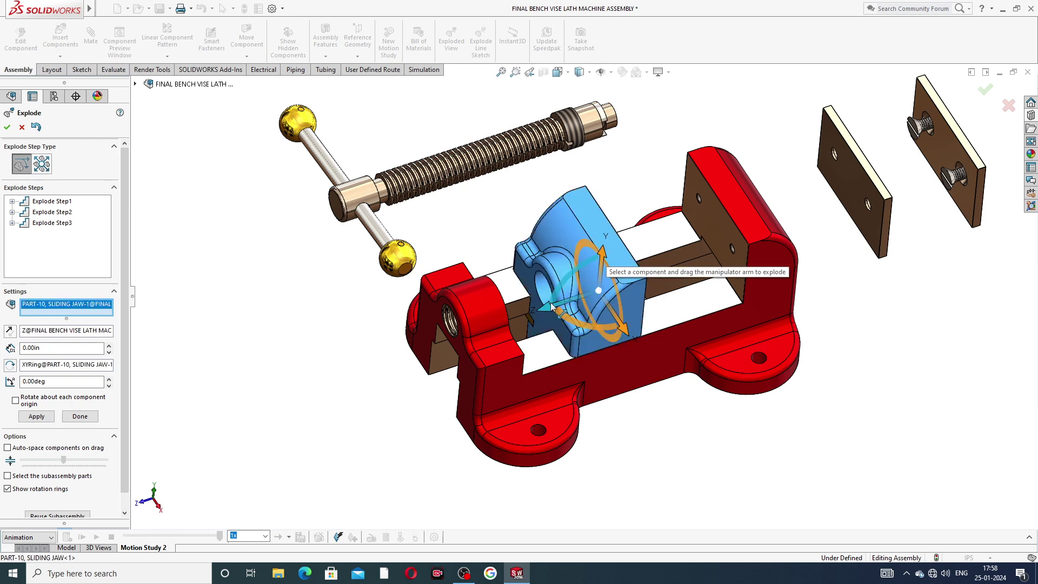
{"action": "left_click_drag", "start_coordinate": [550, 303], "coordinate": [239, 416]}
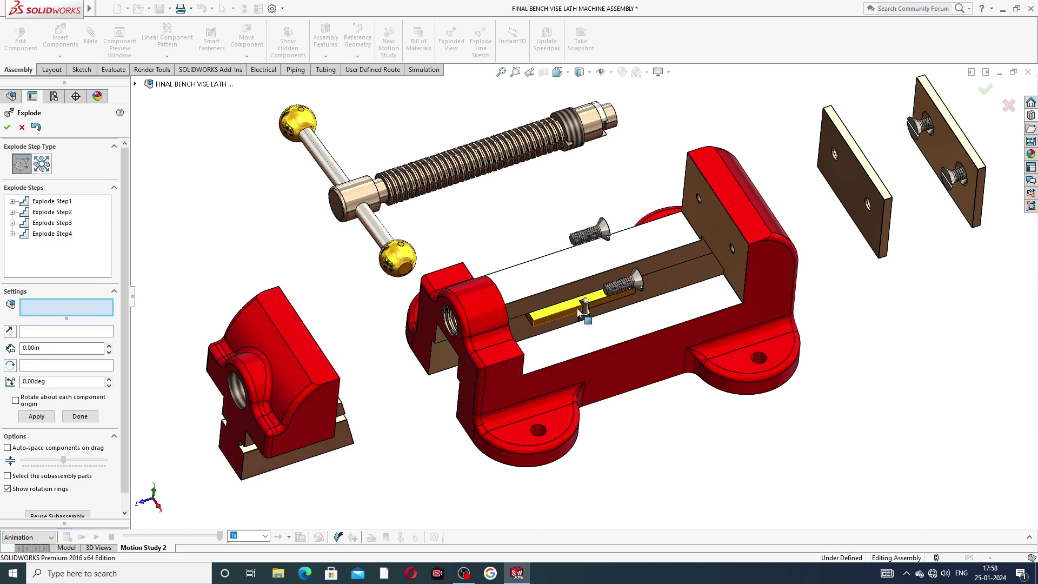
{"action": "left_click", "coordinate": [640, 282]}
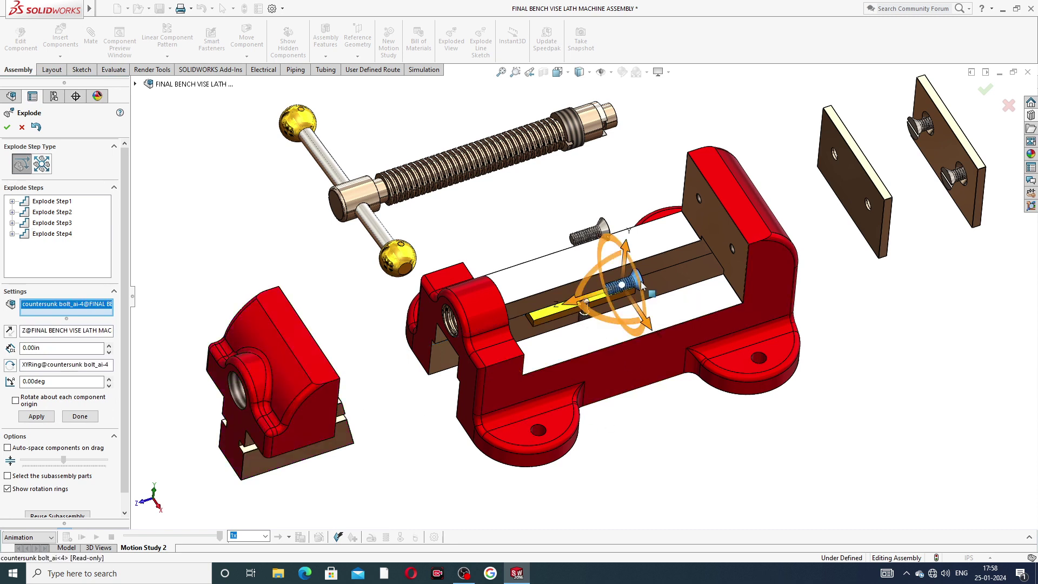
{"action": "left_click", "coordinate": [602, 223]}
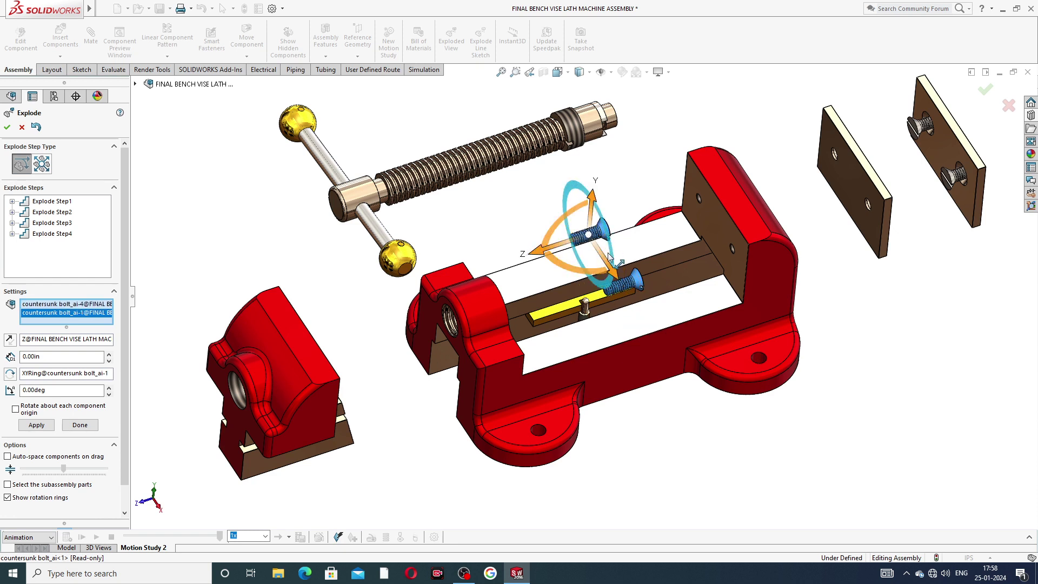
{"action": "left_click_drag", "start_coordinate": [609, 257], "coordinate": [583, 228]}
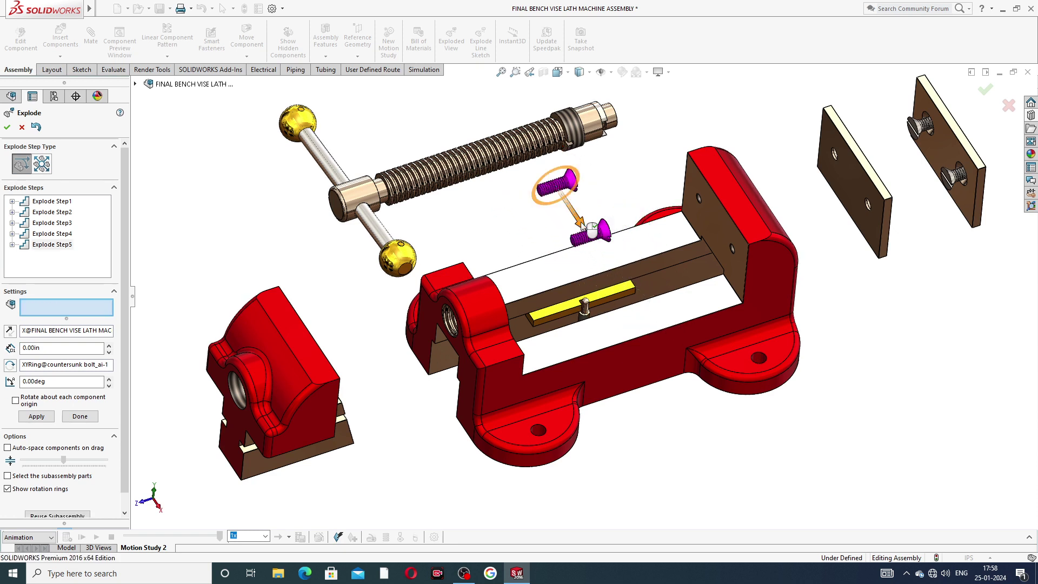
Explode the slide key along X in front of the base, shift the base slightly along Z, and finish the exploded view
{"action": "left_click", "coordinate": [621, 293]}
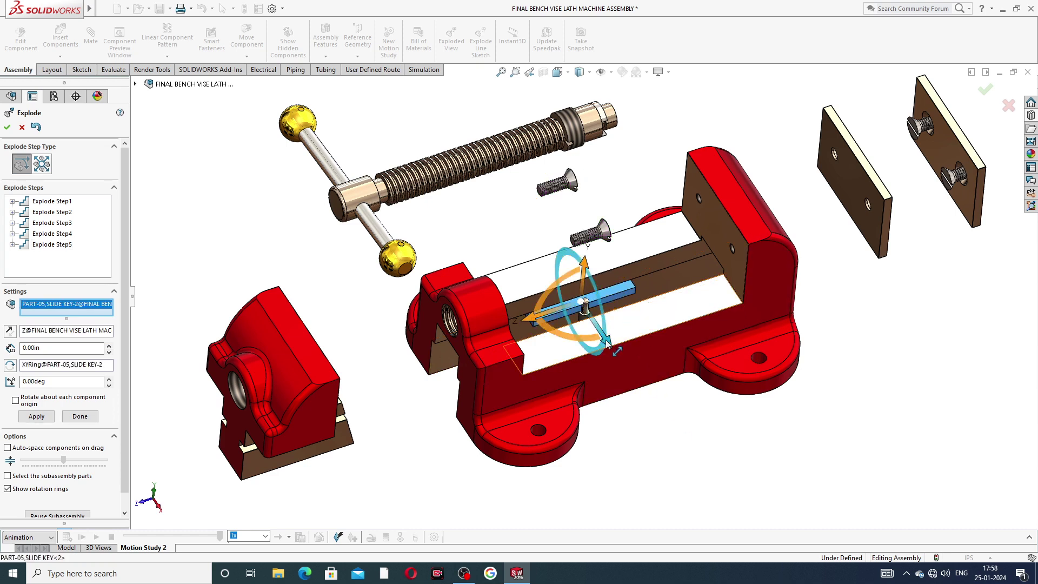
{"action": "left_click_drag", "start_coordinate": [607, 343], "coordinate": [716, 508]}
{"action": "left_click", "coordinate": [675, 311]}
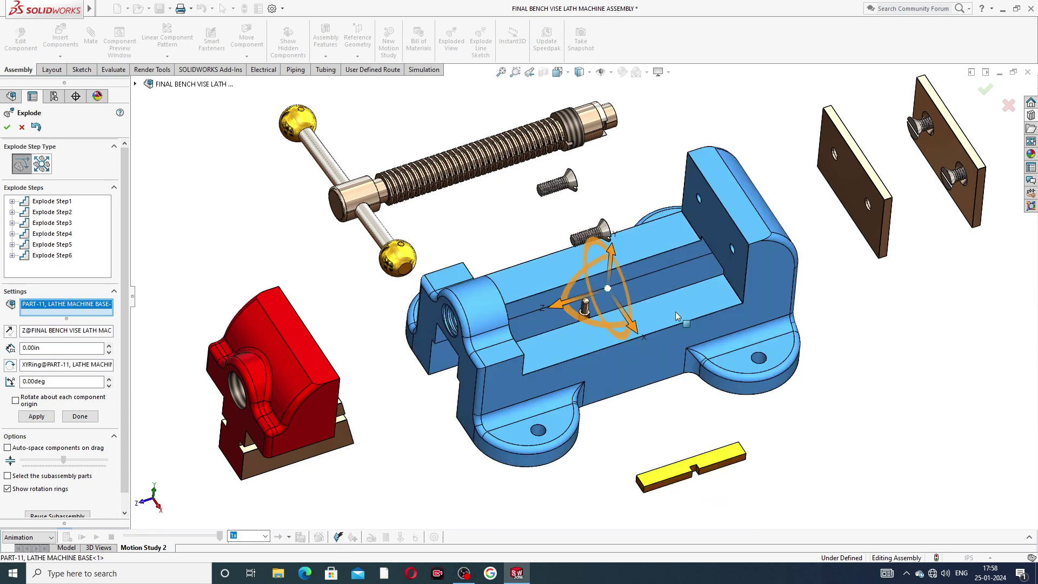
{"action": "left_click_drag", "start_coordinate": [554, 304], "coordinate": [511, 322]}
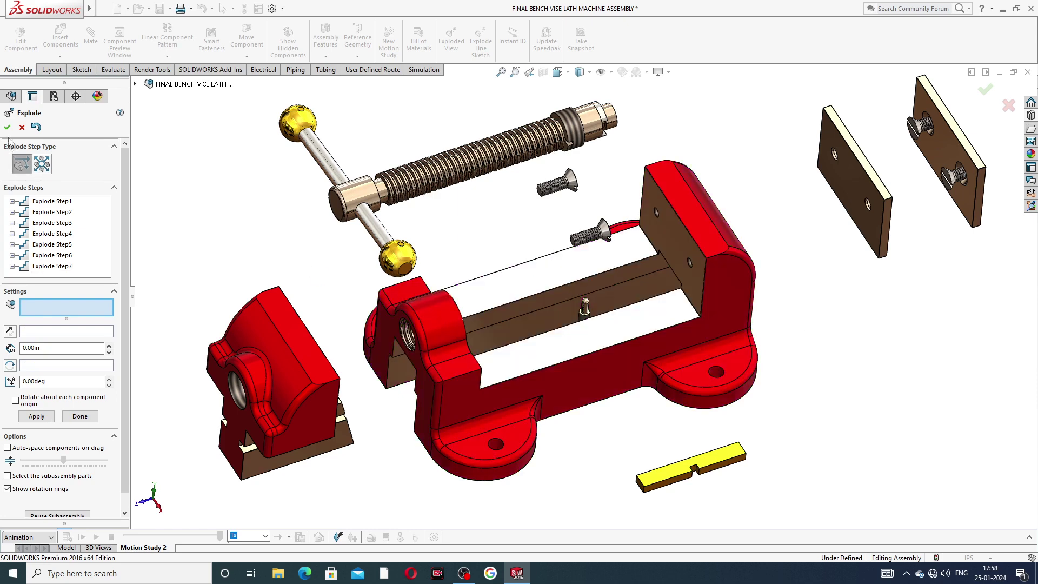
{"action": "key", "text": "c"}
{"action": "key", "text": "Return"}
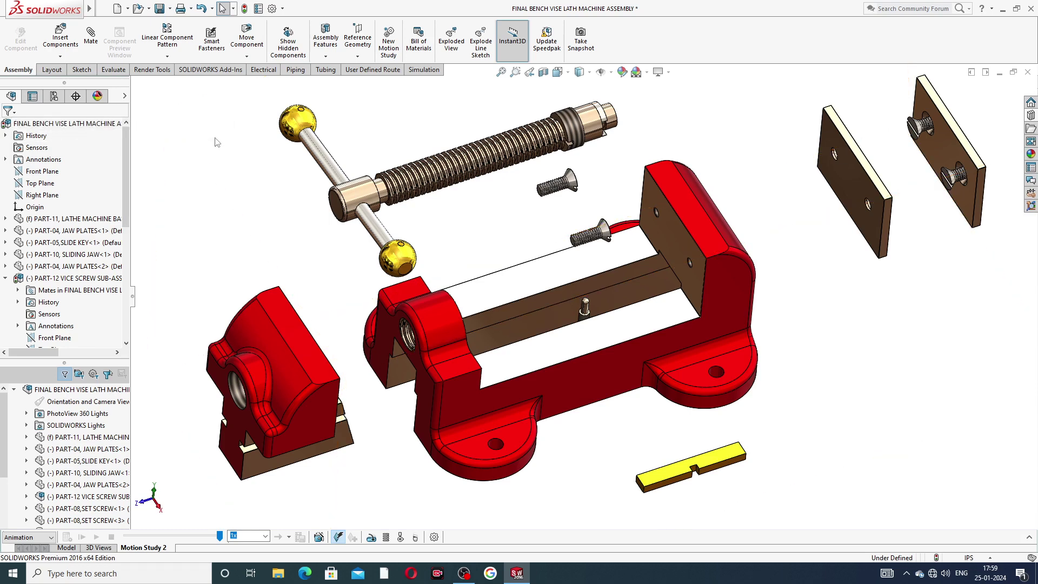
Collapse the exploded vise assembly, explode it once more to check the view, and return it to the collapsed state
{"action": "right_click", "coordinate": [103, 127]}
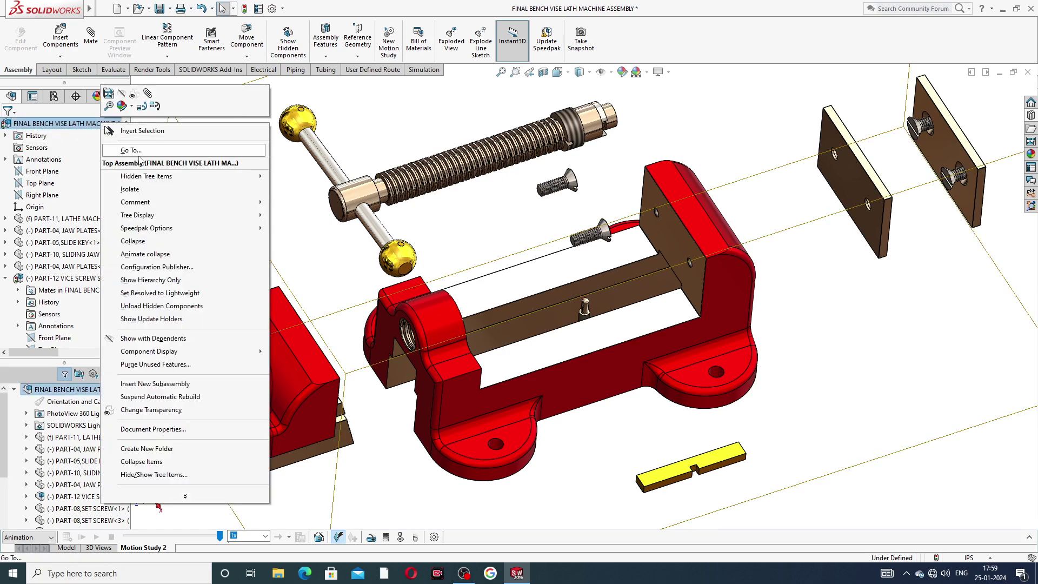
{"action": "left_click", "coordinate": [146, 242]}
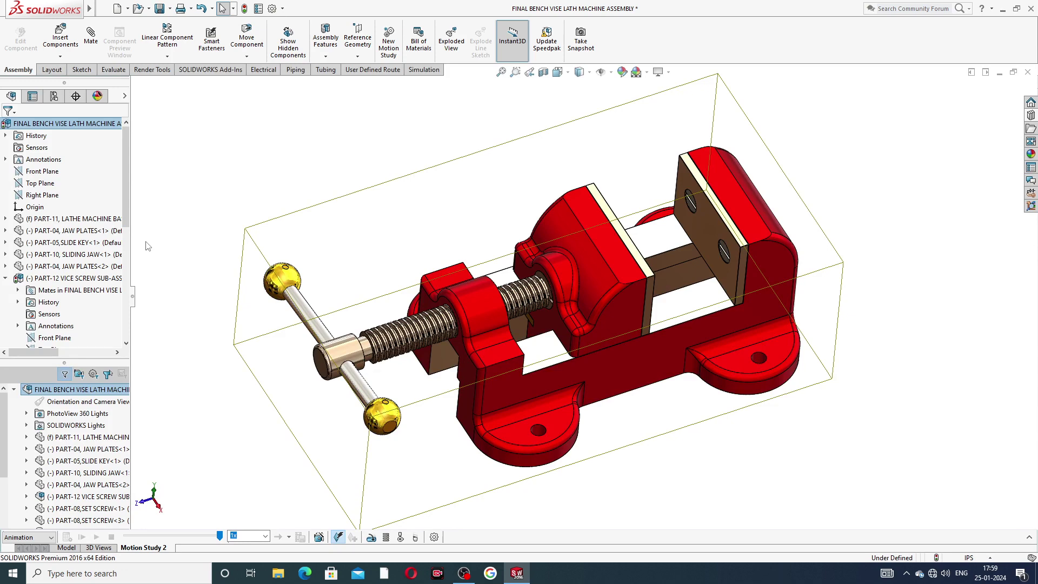
{"action": "right_click", "coordinate": [100, 124]}
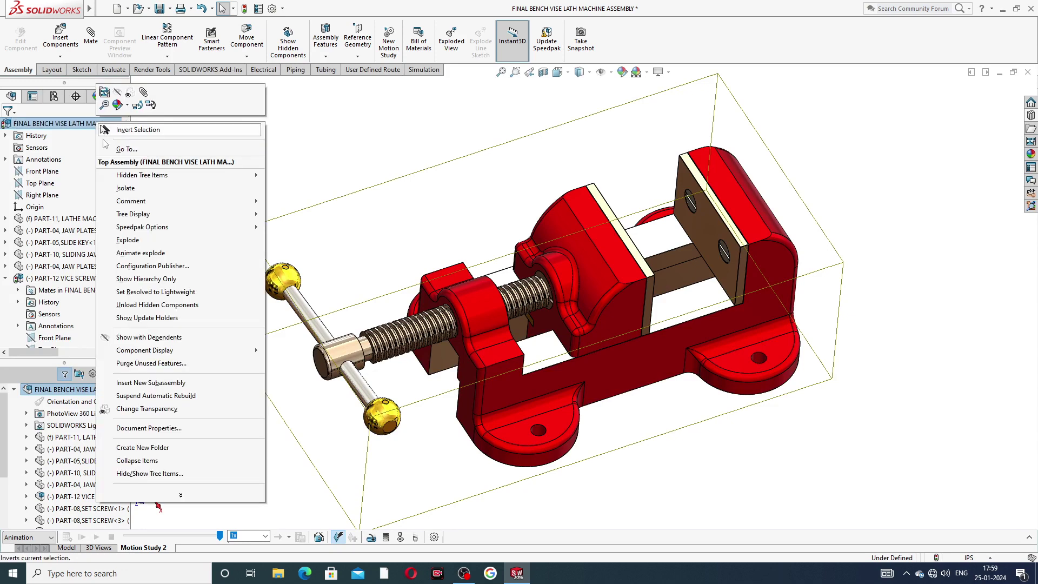
{"action": "left_click", "coordinate": [132, 241]}
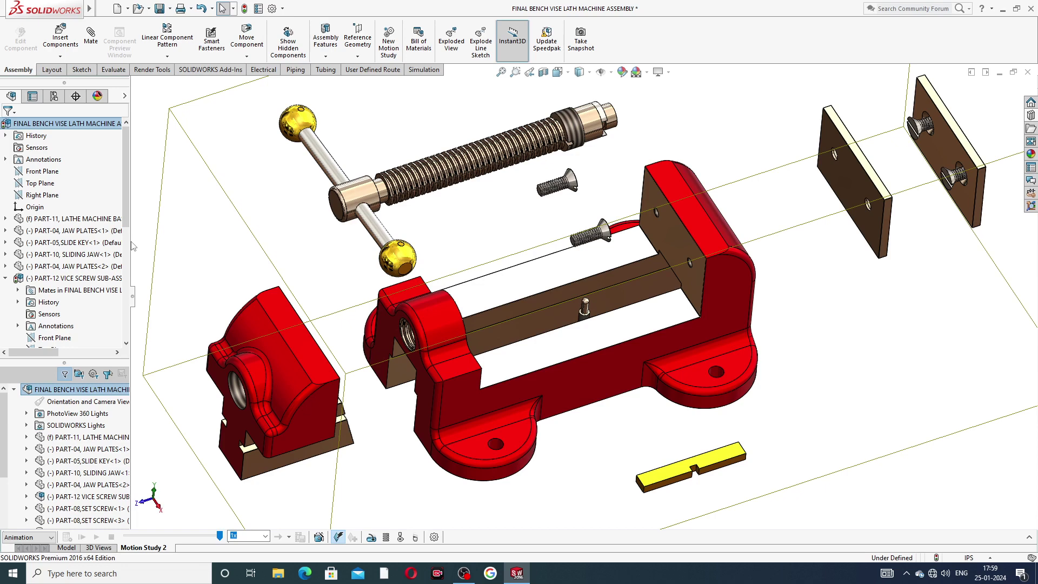
{"action": "right_click", "coordinate": [91, 125]}
{"action": "left_click", "coordinate": [138, 239]}
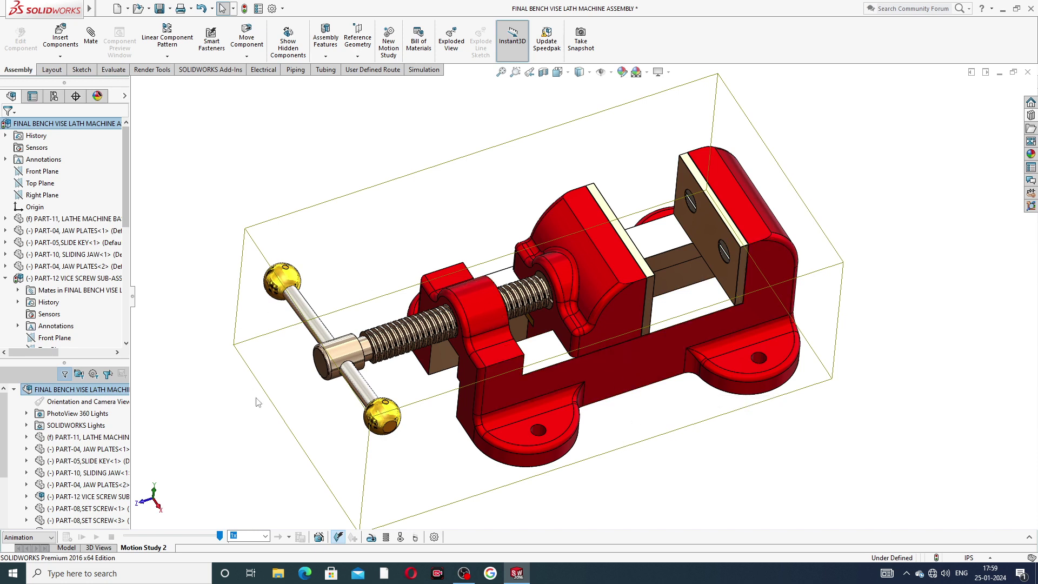
Add a 10-second rotate-model animation with one clockwise rotation about the Y-axis, starting at 0 seconds, and calculate the motion study
{"action": "left_click", "coordinate": [319, 538]}
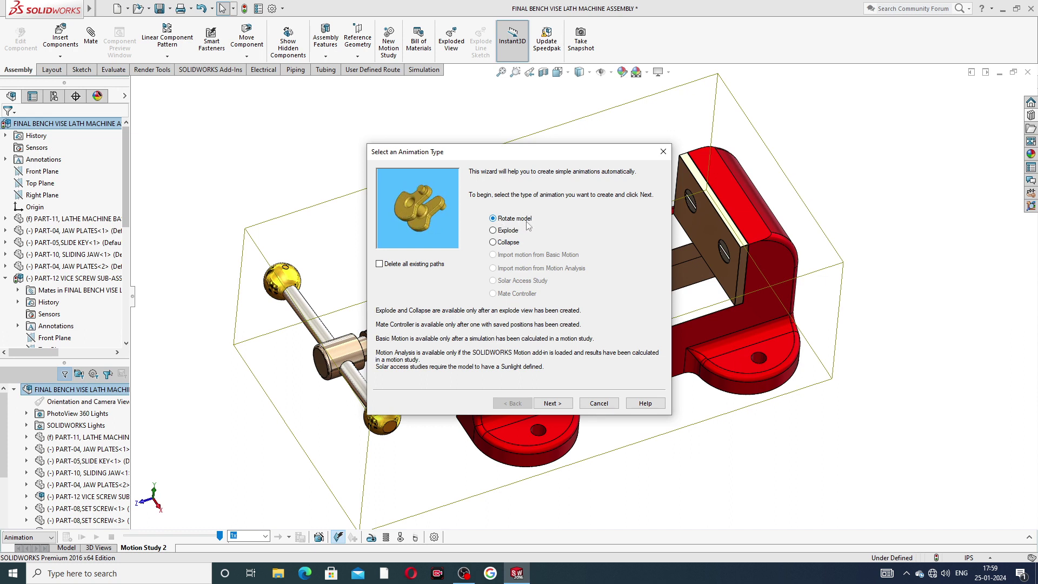
{"action": "left_click", "coordinate": [550, 404]}
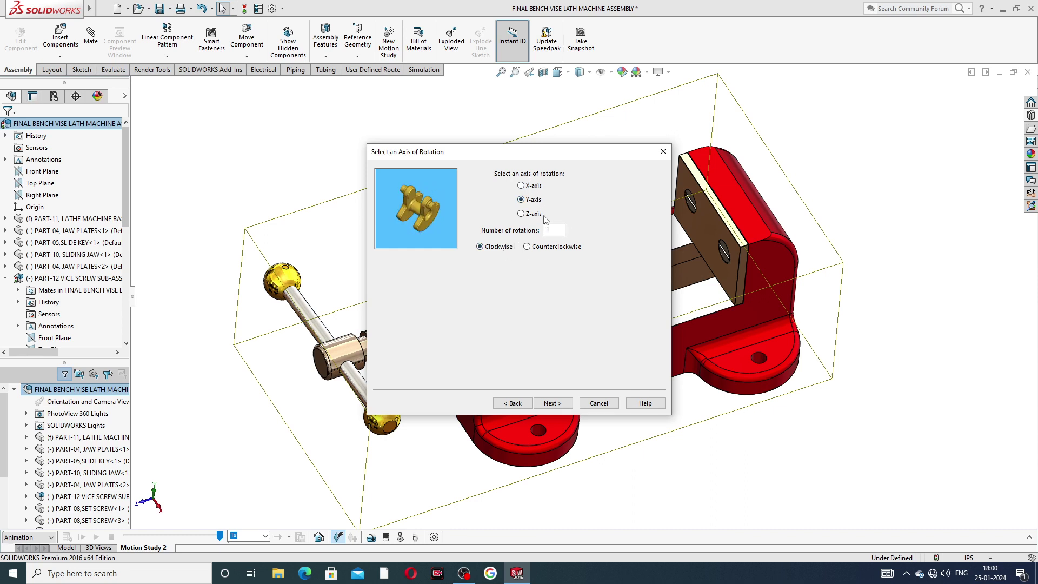
{"action": "left_click", "coordinate": [553, 403]}
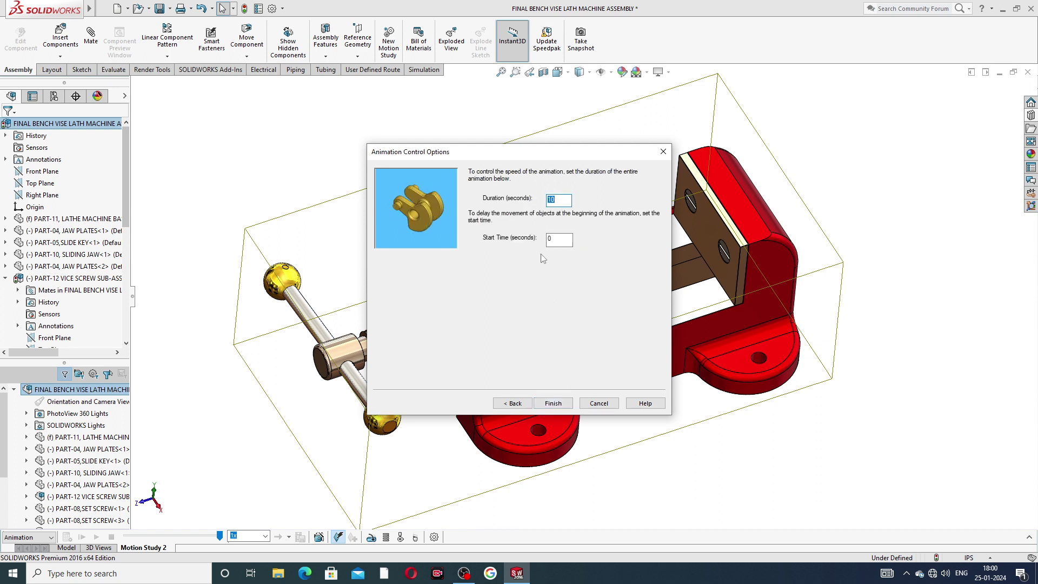
{"action": "left_click", "coordinate": [553, 403]}
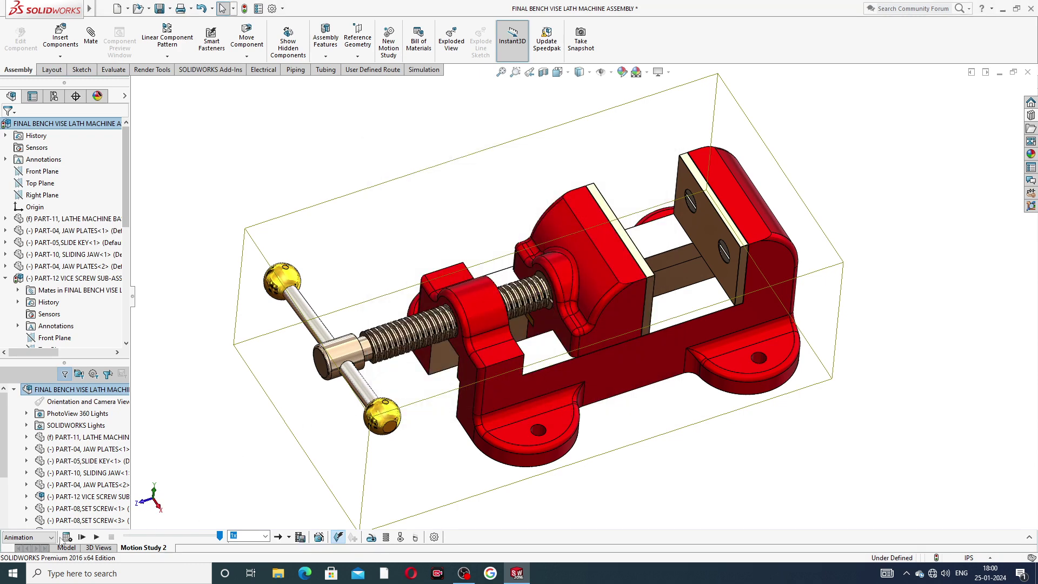
{"action": "left_click", "coordinate": [66, 536]}
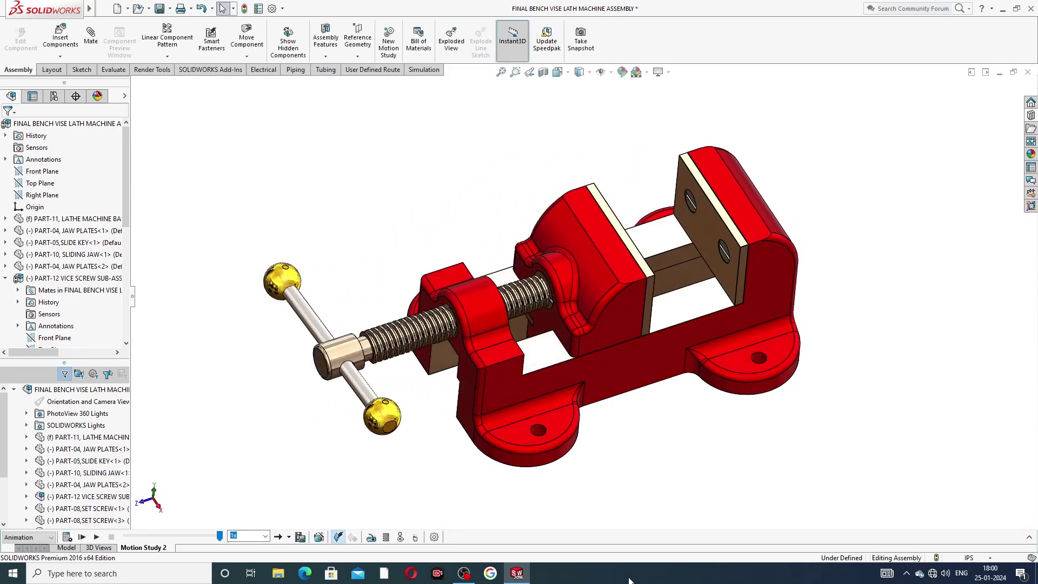
Add an explode animation to the motion study with a start time of 10 seconds
{"action": "left_click", "coordinate": [320, 537]}
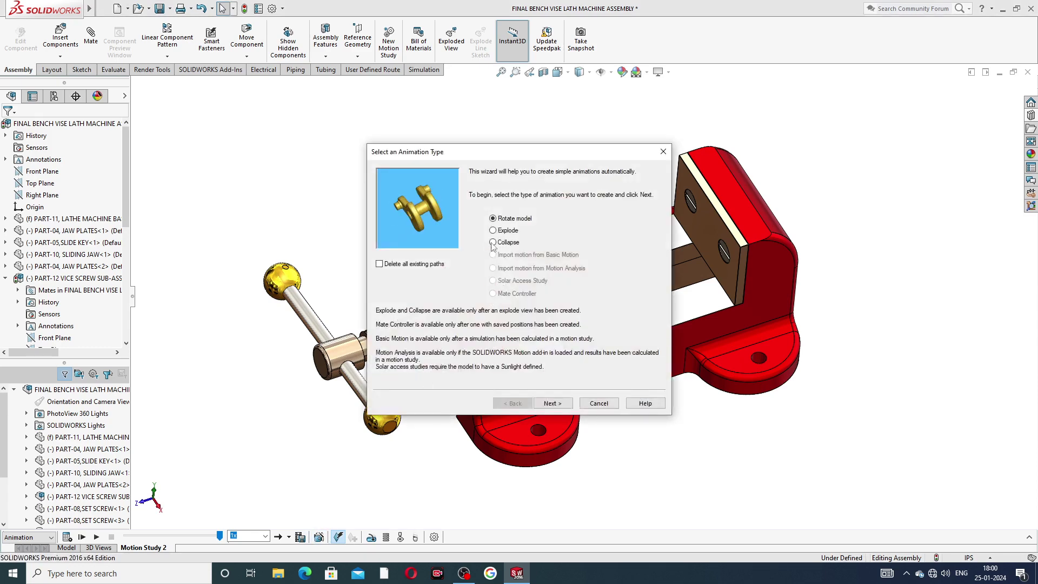
{"action": "left_click", "coordinate": [505, 231]}
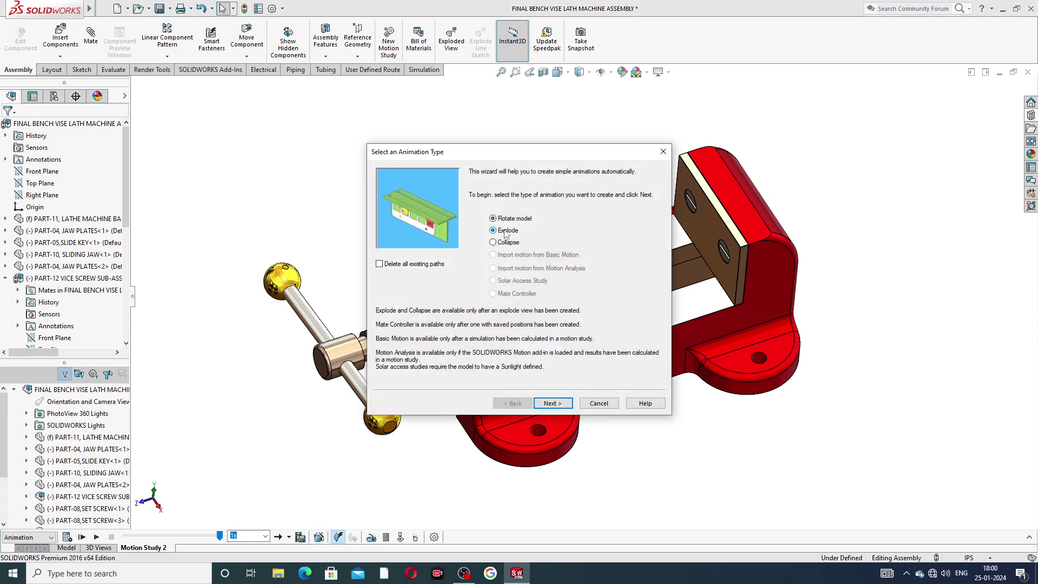
{"action": "left_click", "coordinate": [549, 404]}
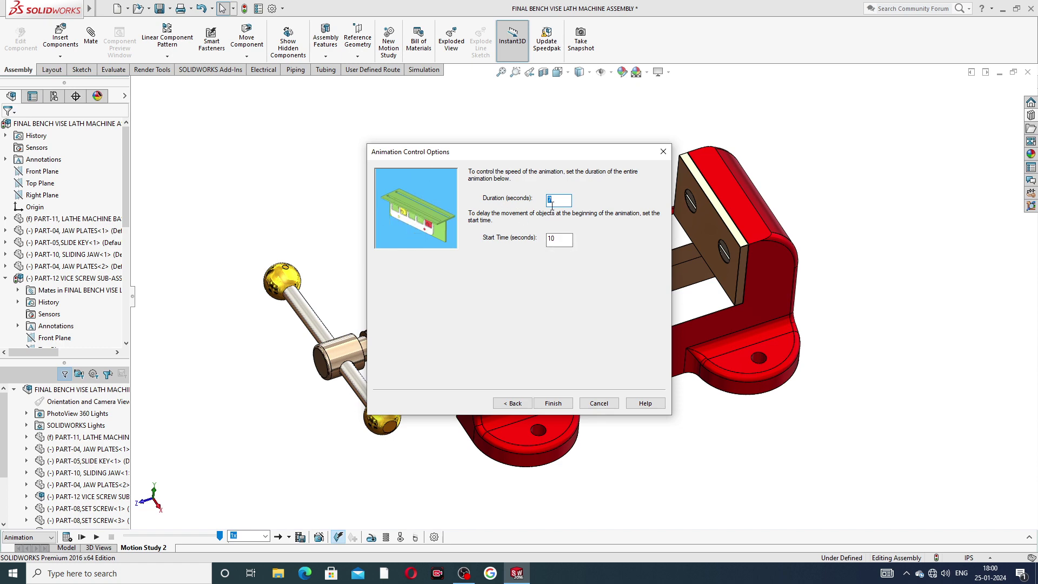
{"action": "left_click", "coordinate": [557, 401]}
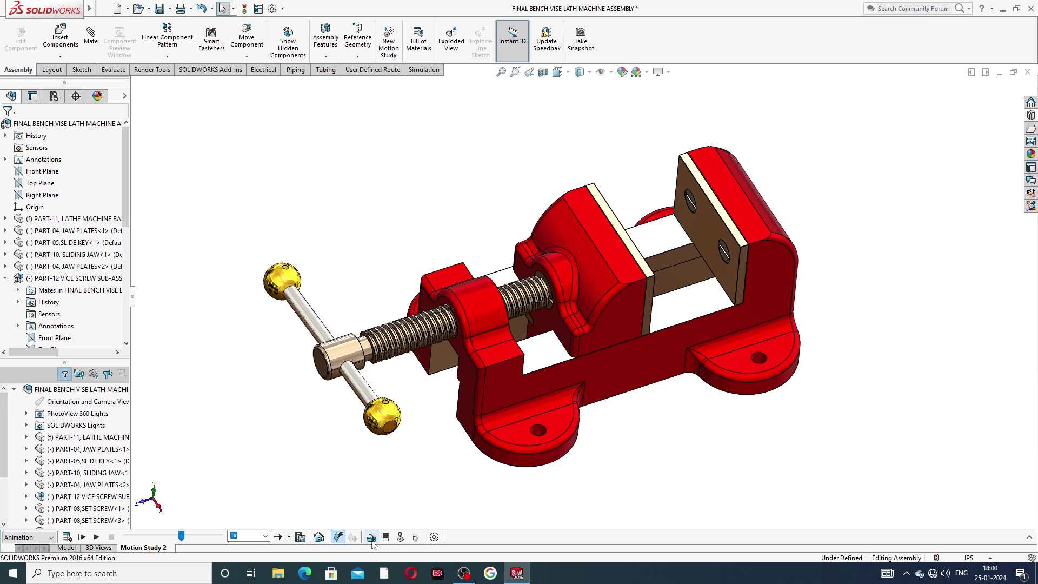
Add a collapse animation to the motion study with a duration of 7 seconds and a start time of 16 seconds
{"action": "left_click", "coordinate": [319, 537]}
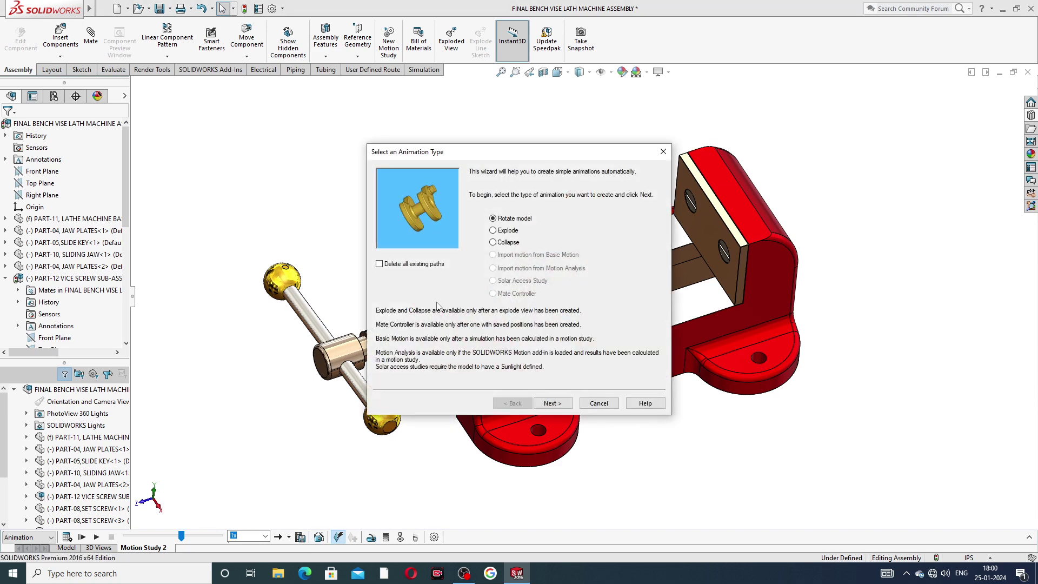
{"action": "left_click", "coordinate": [508, 242]}
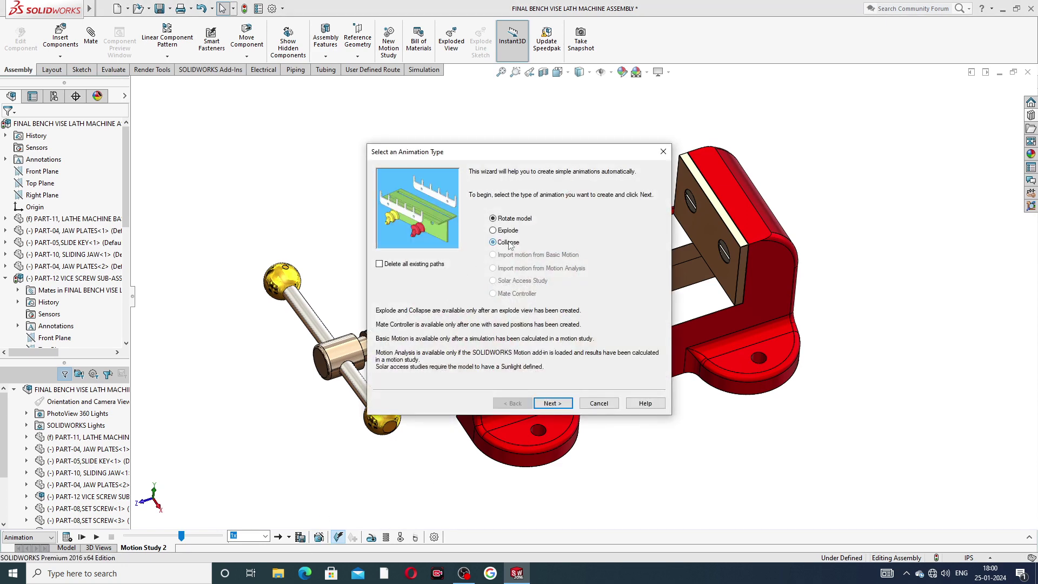
{"action": "left_click", "coordinate": [543, 400]}
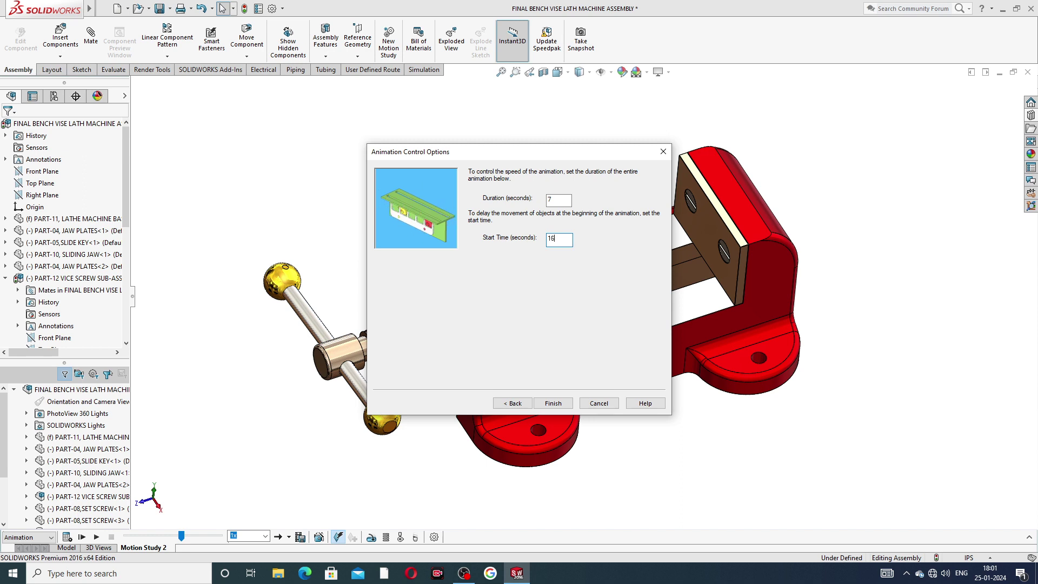
{"action": "left_click", "coordinate": [553, 403]}
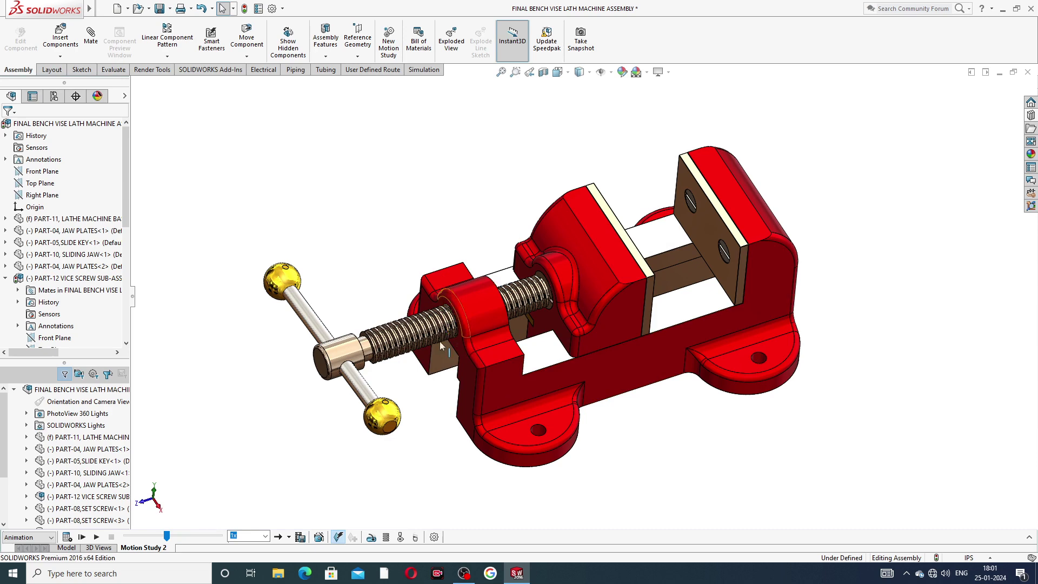
Calculate the motion study with its rotation, explode and collapse animations, and play back the result
{"action": "left_click", "coordinate": [66, 536]}
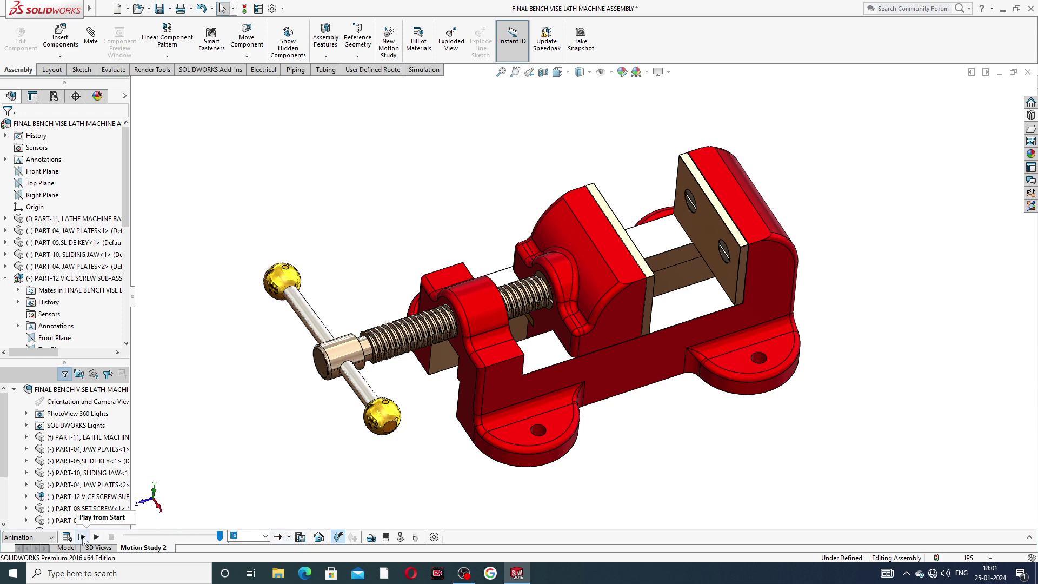
{"action": "left_click", "coordinate": [82, 537]}
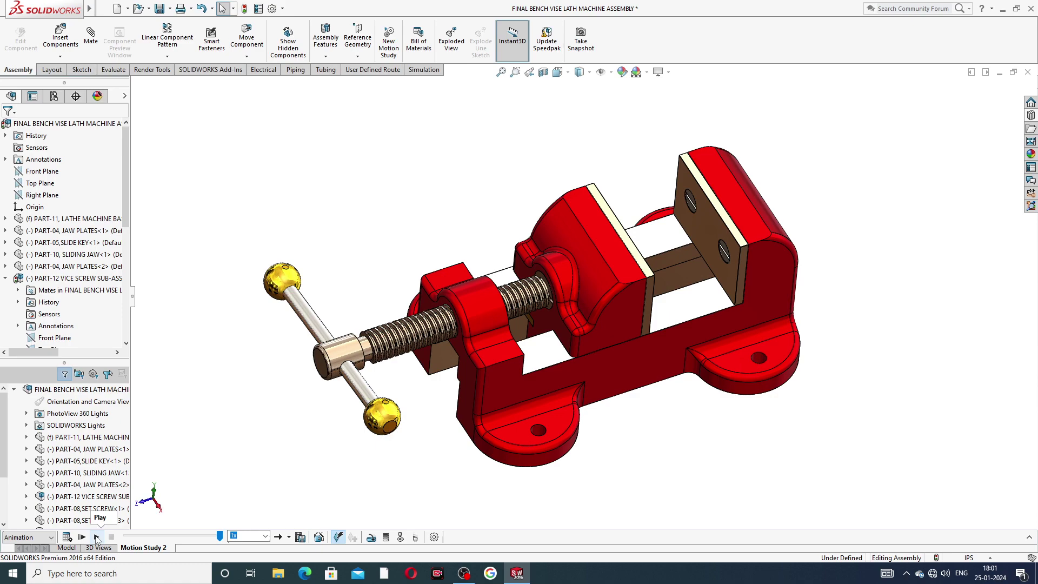
{"action": "left_click", "coordinate": [97, 537]}
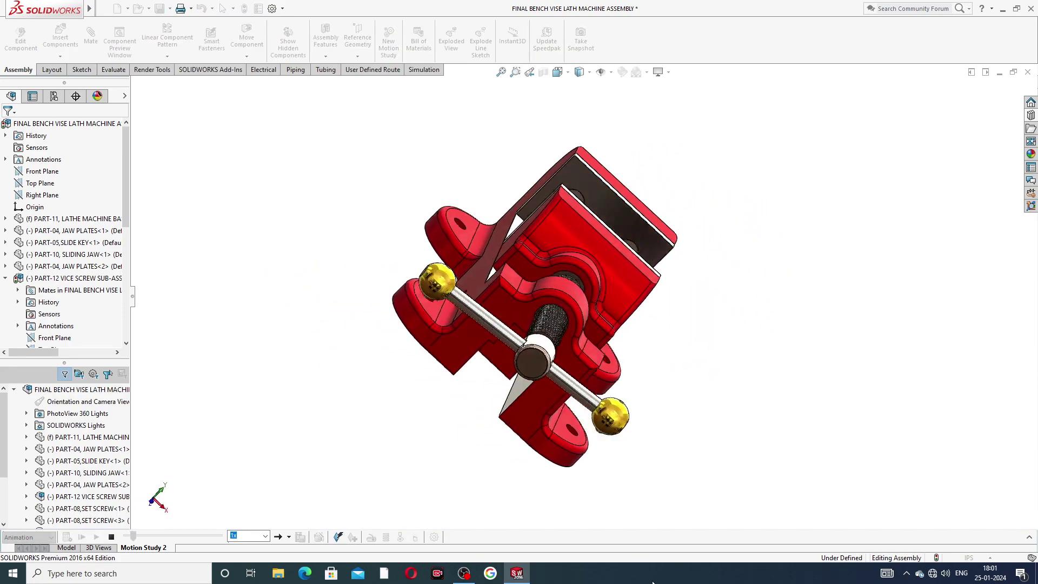